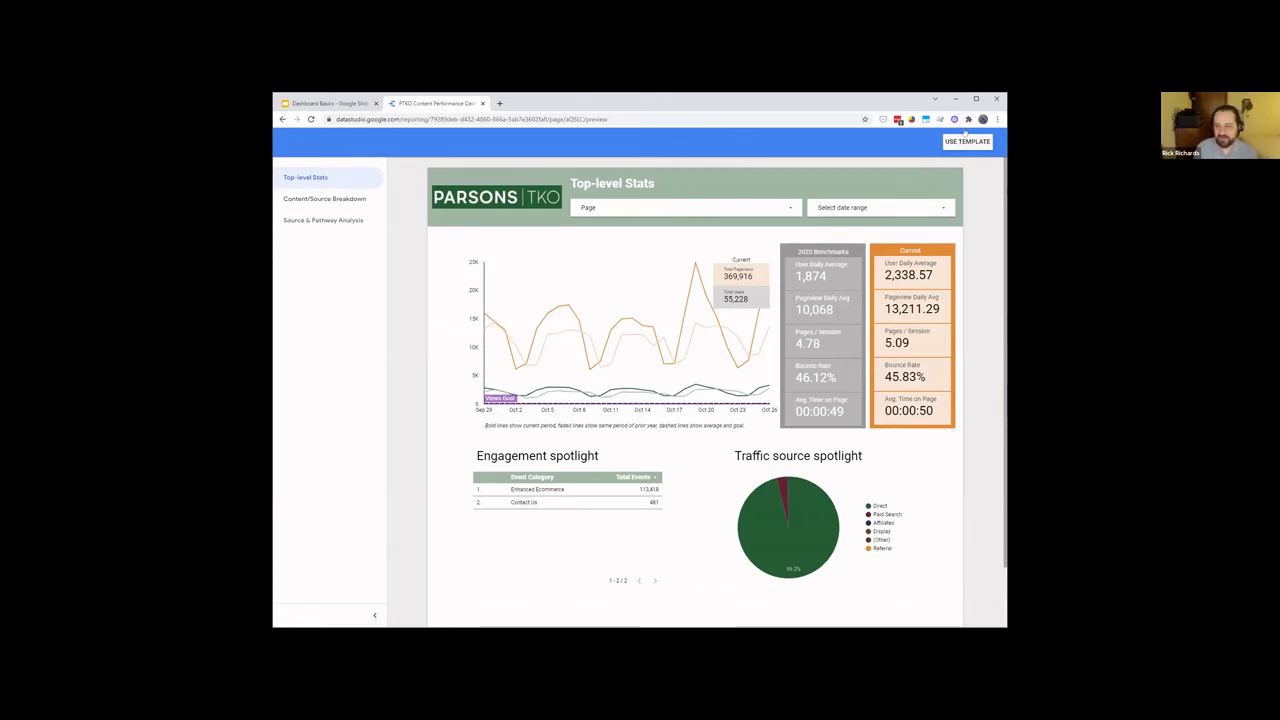
Copy the template into a new report, keeping [Sample] Google Analytics Data as its data source.
{"action": "left_click", "coordinate": [968, 142]}
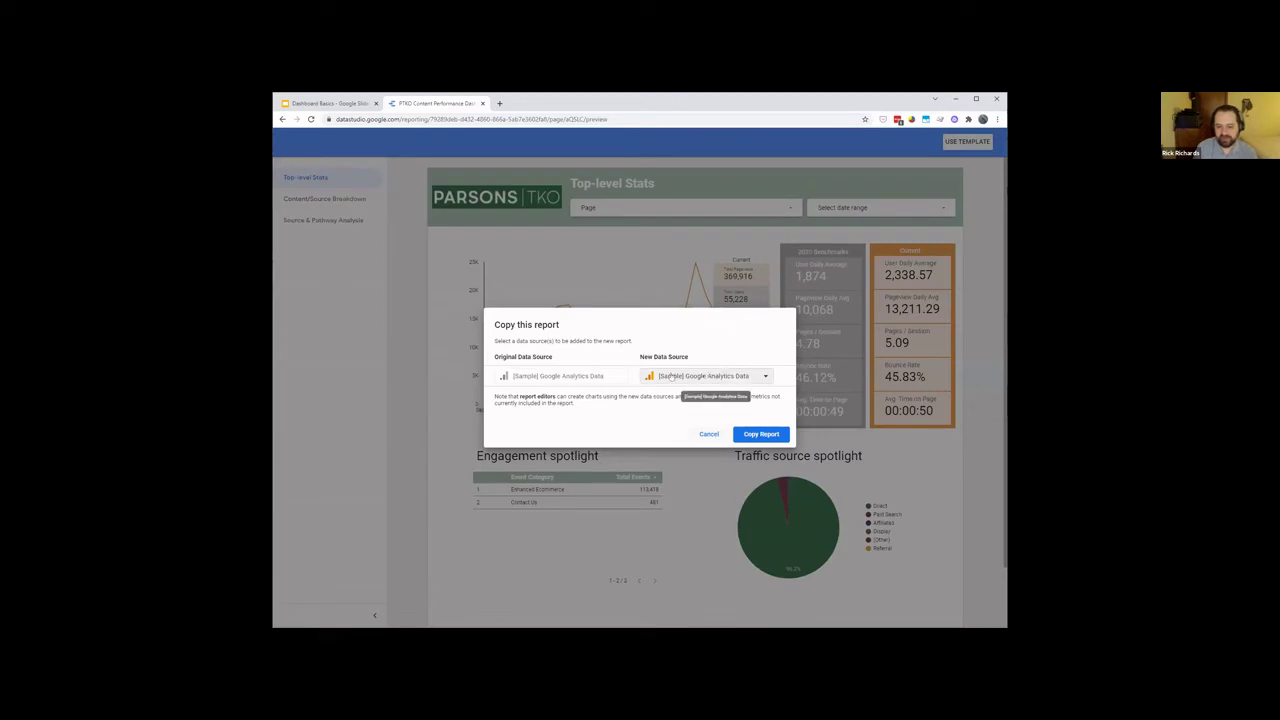
{"action": "left_click", "coordinate": [684, 378]}
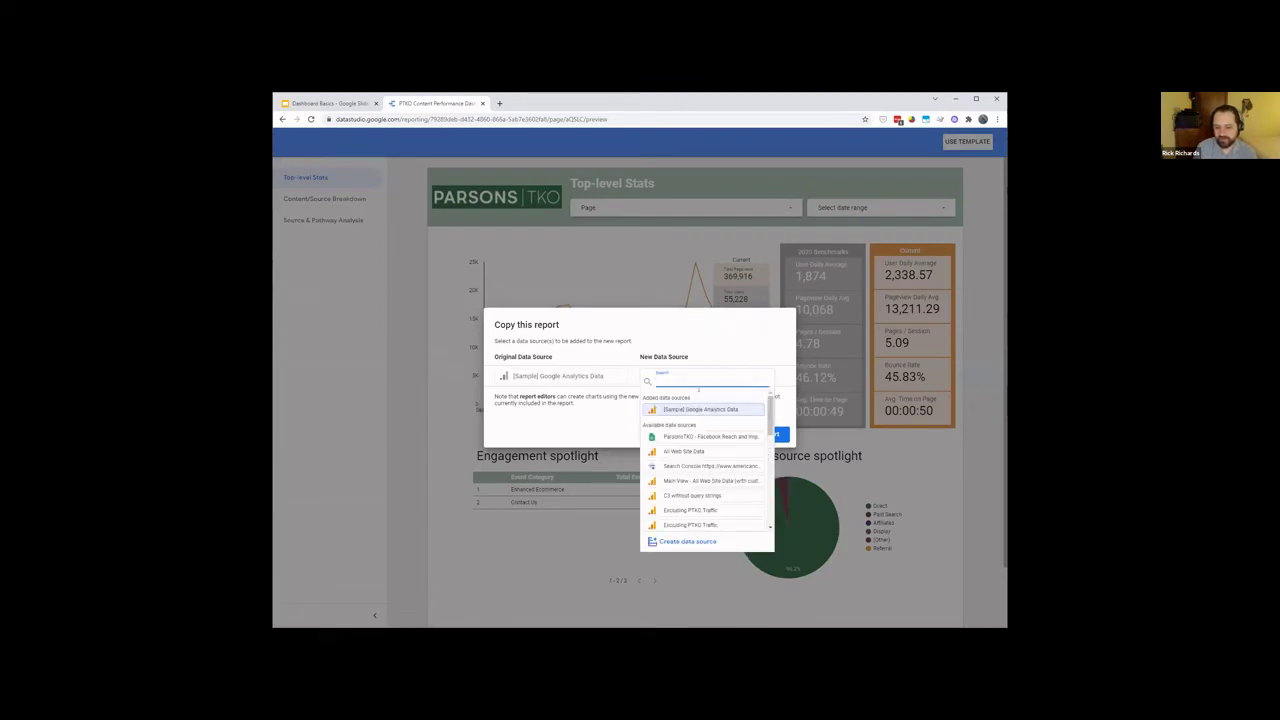
{"action": "left_click", "coordinate": [720, 409]}
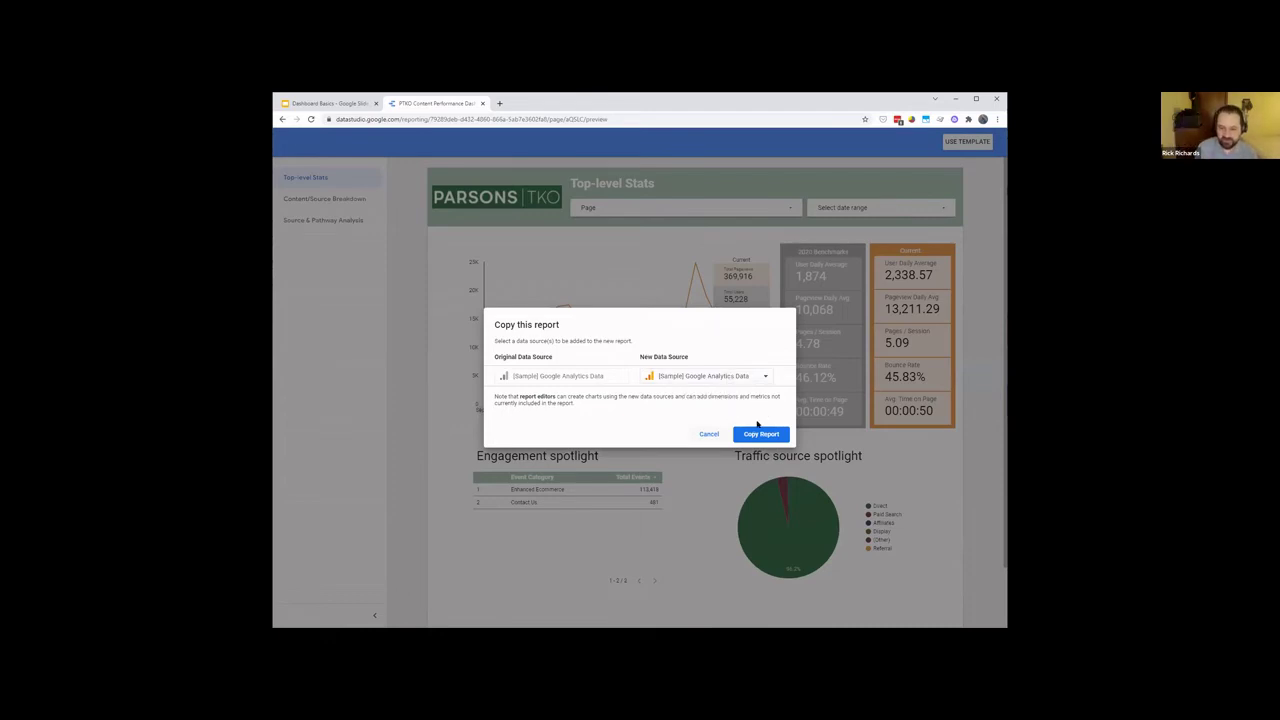
{"action": "left_click", "coordinate": [758, 432]}
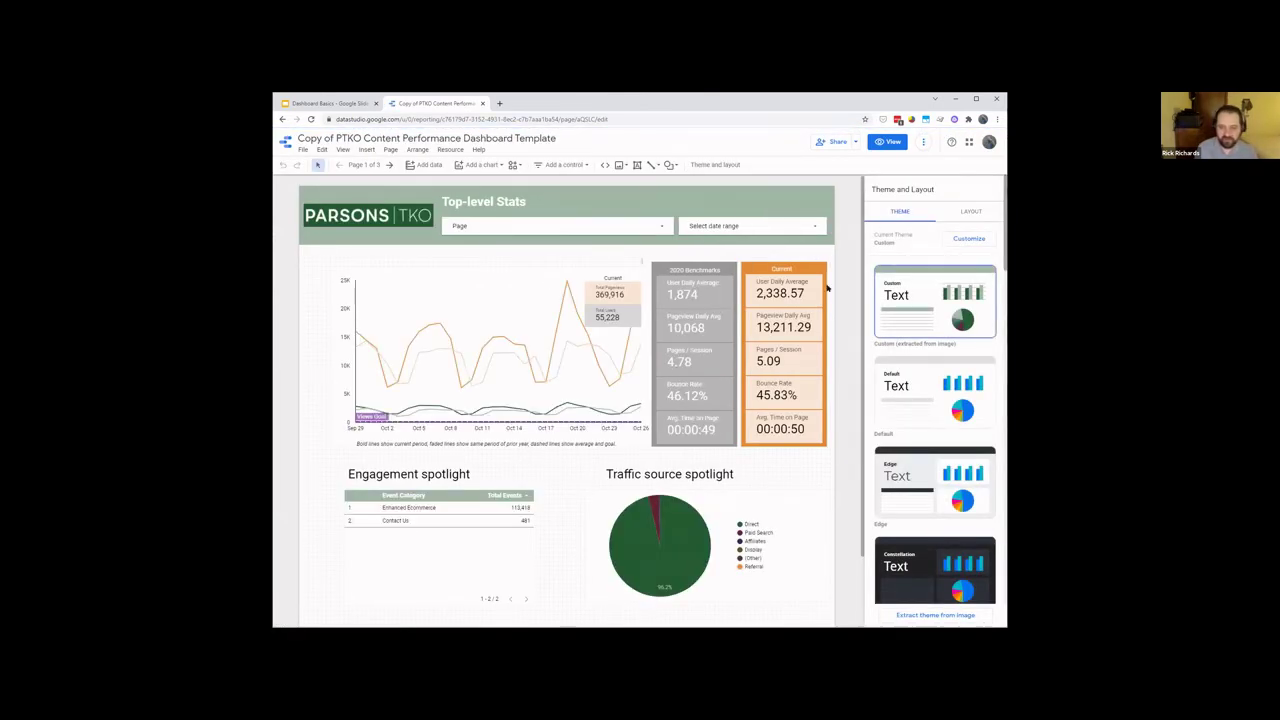
Switch the copied dashboard from edit mode to view mode.
{"action": "left_click", "coordinate": [880, 143]}
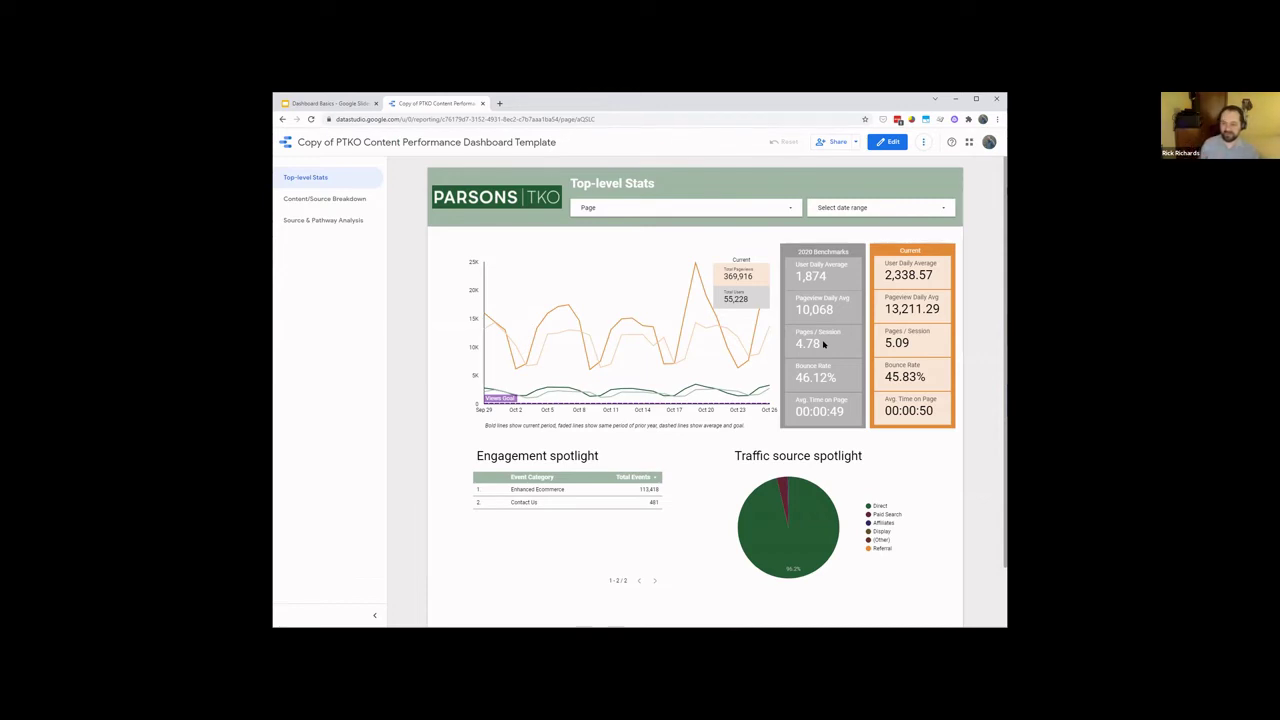
{"action": "mouse_move", "coordinate": [816, 331]}
{"action": "left_mouse_down"}
{"action": "mouse_move", "coordinate": [836, 331]}
{"action": "mouse_move", "coordinate": [805, 343]}
{"action": "mouse_move", "coordinate": [822, 343]}
{"action": "left_mouse_up"}
{"action": "left_click", "coordinate": [838, 332]}
{"action": "left_click", "coordinate": [817, 343]}
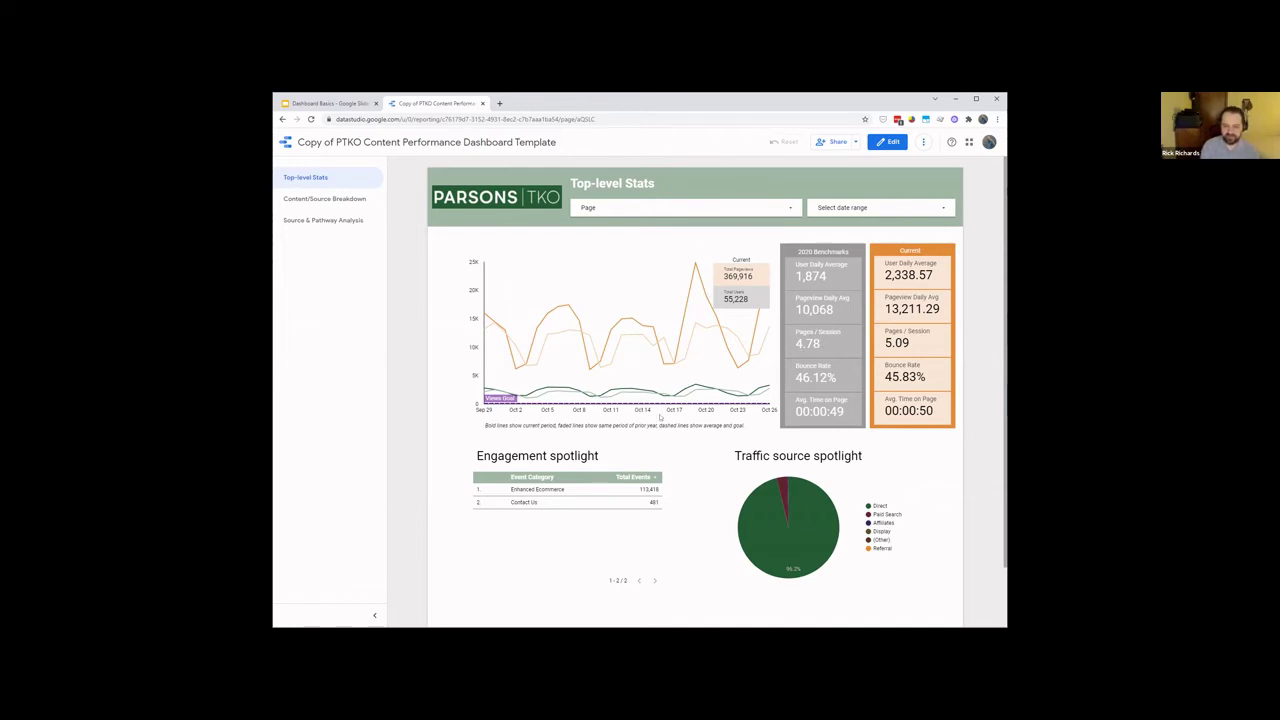
{"action": "left_click_drag", "start_coordinate": [511, 489], "coordinate": [550, 491]}
{"action": "left_click", "coordinate": [550, 491]}
{"action": "left_click_drag", "start_coordinate": [487, 430], "coordinate": [594, 427]}
{"action": "left_click", "coordinate": [594, 427]}
{"action": "mouse_move", "coordinate": [674, 350]}
{"action": "left_click", "coordinate": [886, 141]}
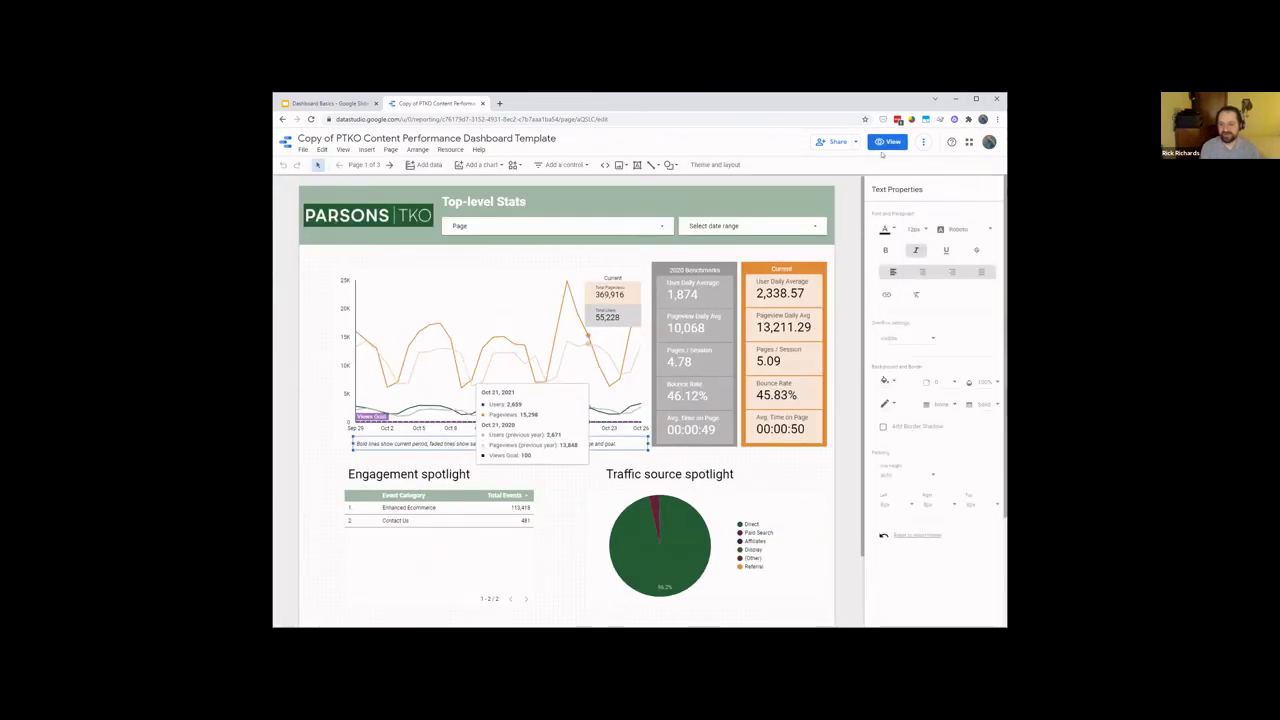
{"action": "left_click", "coordinate": [891, 142]}
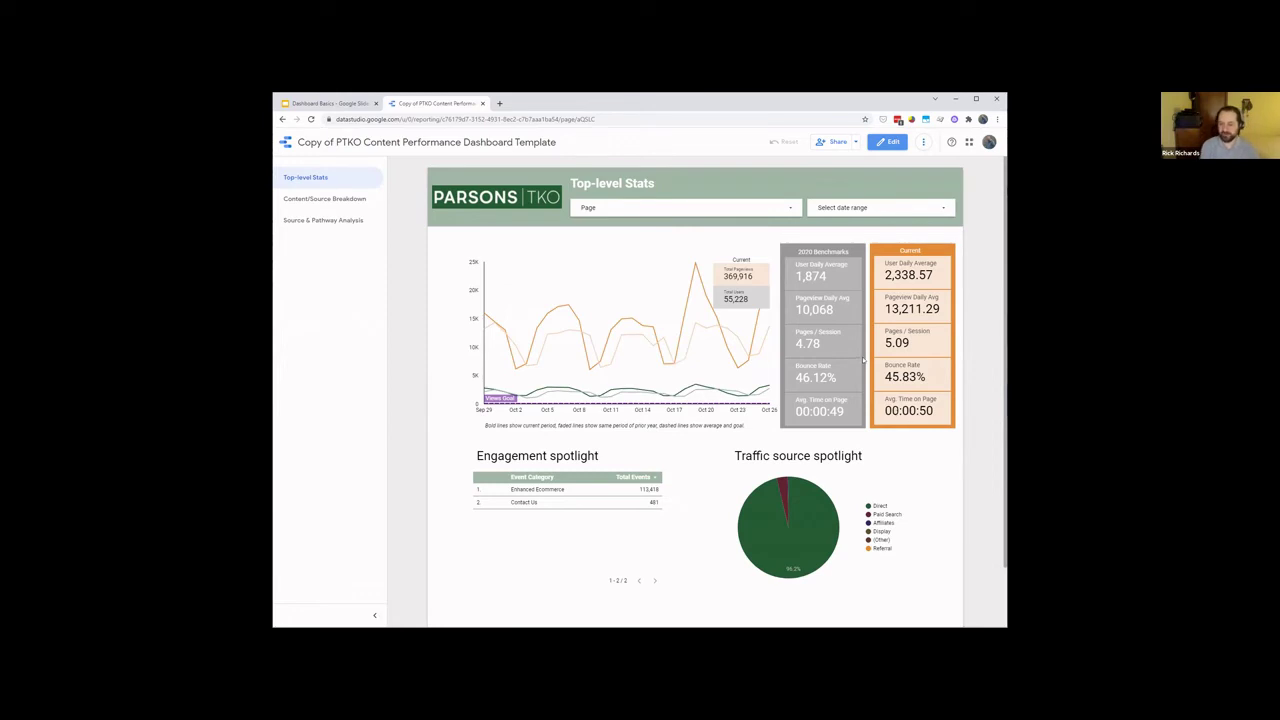
{"action": "mouse_move", "coordinate": [737, 392]}
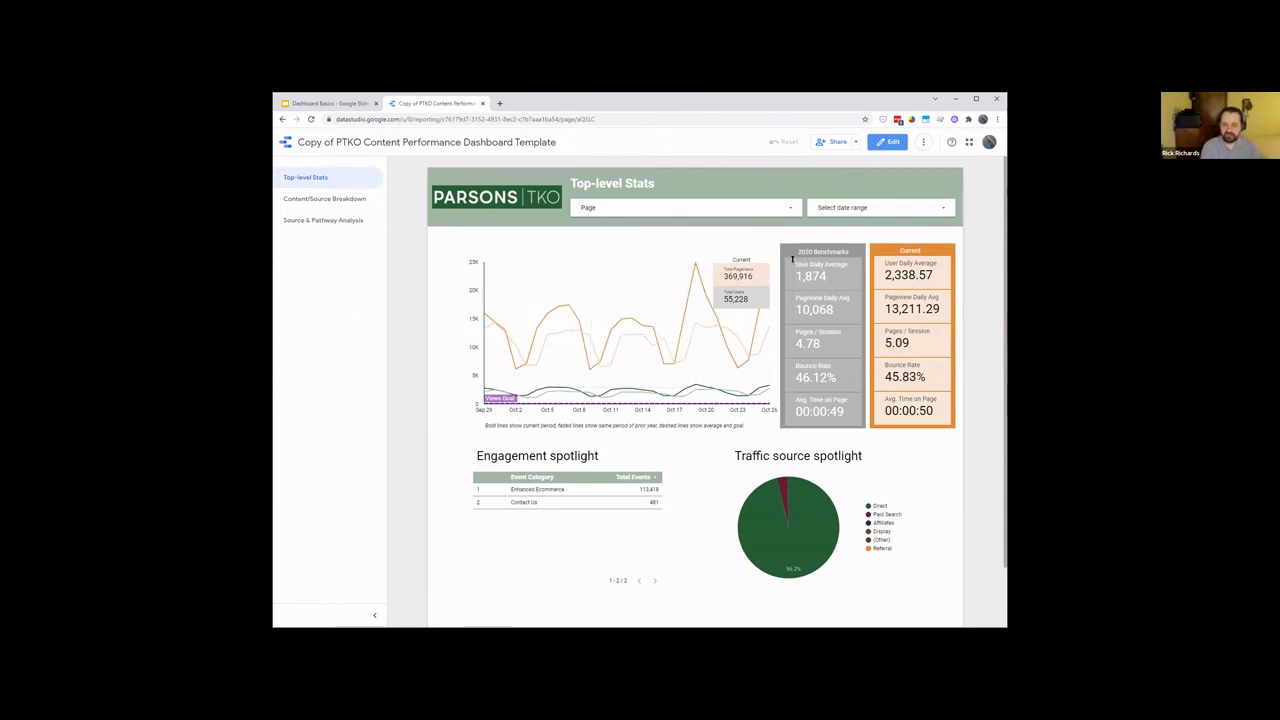
{"action": "mouse_move", "coordinate": [885, 261]}
{"action": "left_mouse_down"}
{"action": "mouse_move", "coordinate": [927, 273]}
{"action": "mouse_move", "coordinate": [885, 258]}
{"action": "left_mouse_up"}
{"action": "left_click", "coordinate": [927, 273]}
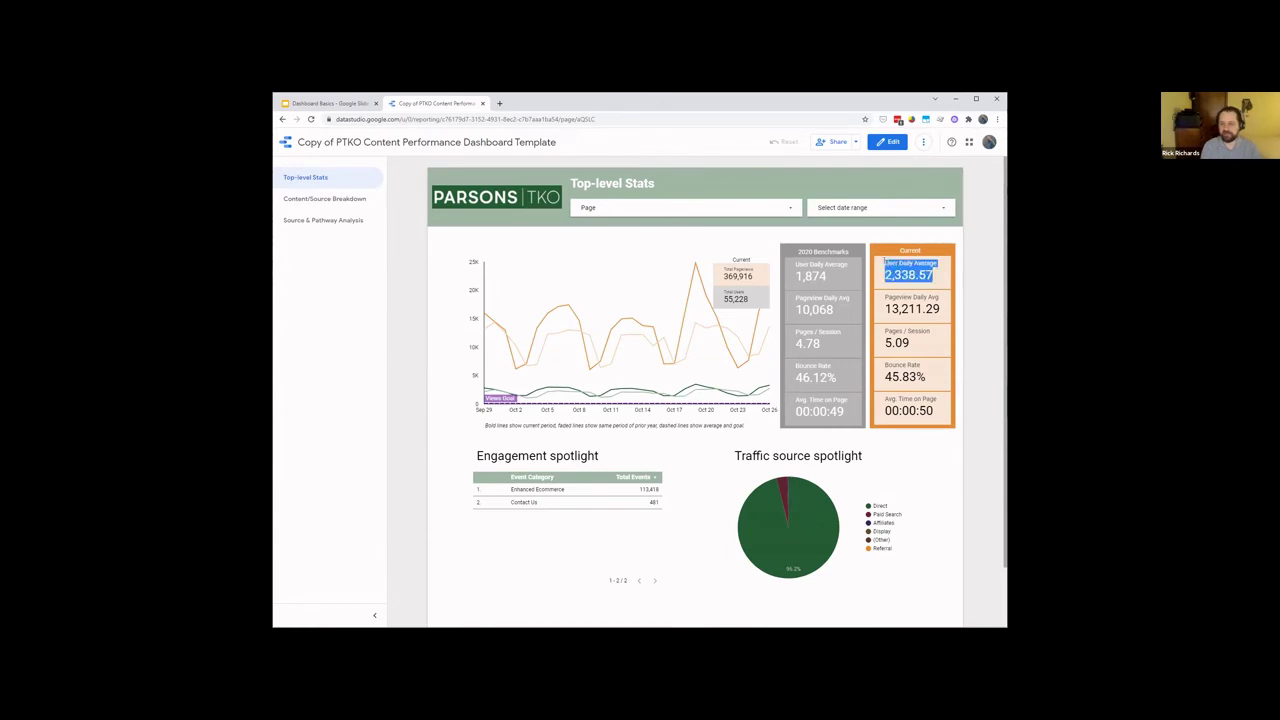
{"action": "left_click", "coordinate": [917, 260]}
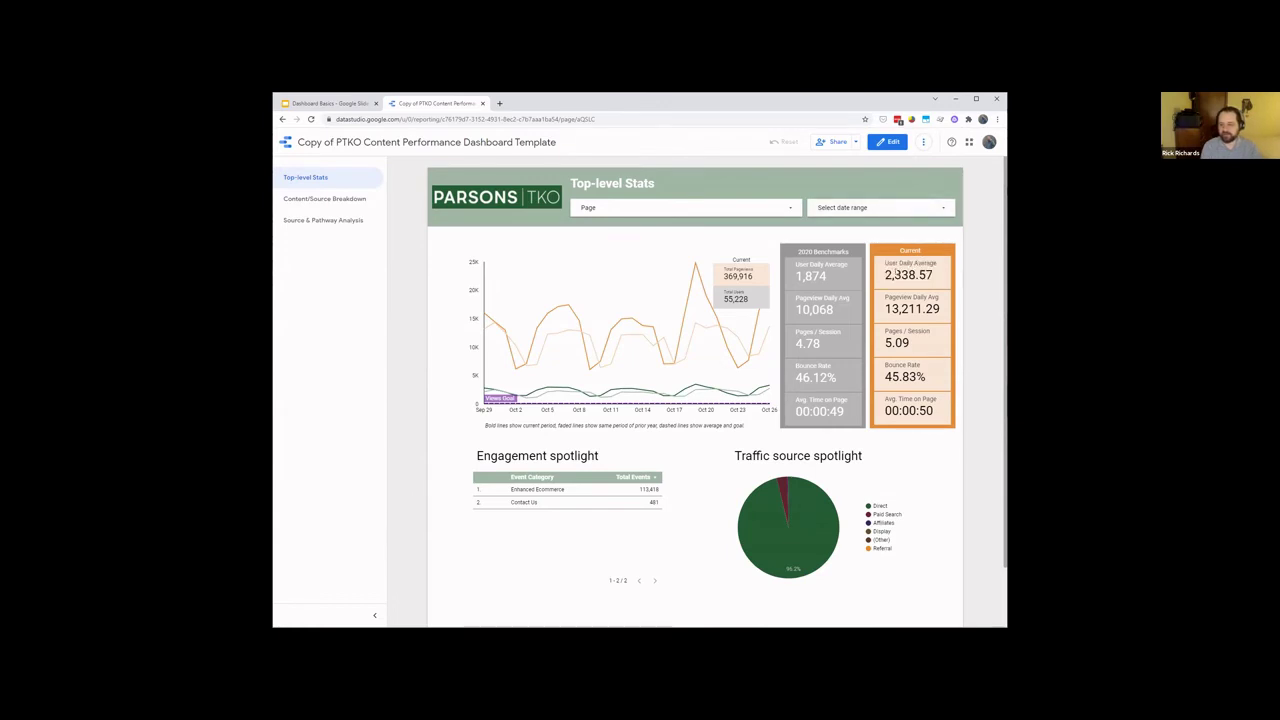
{"action": "left_click", "coordinate": [939, 212]}
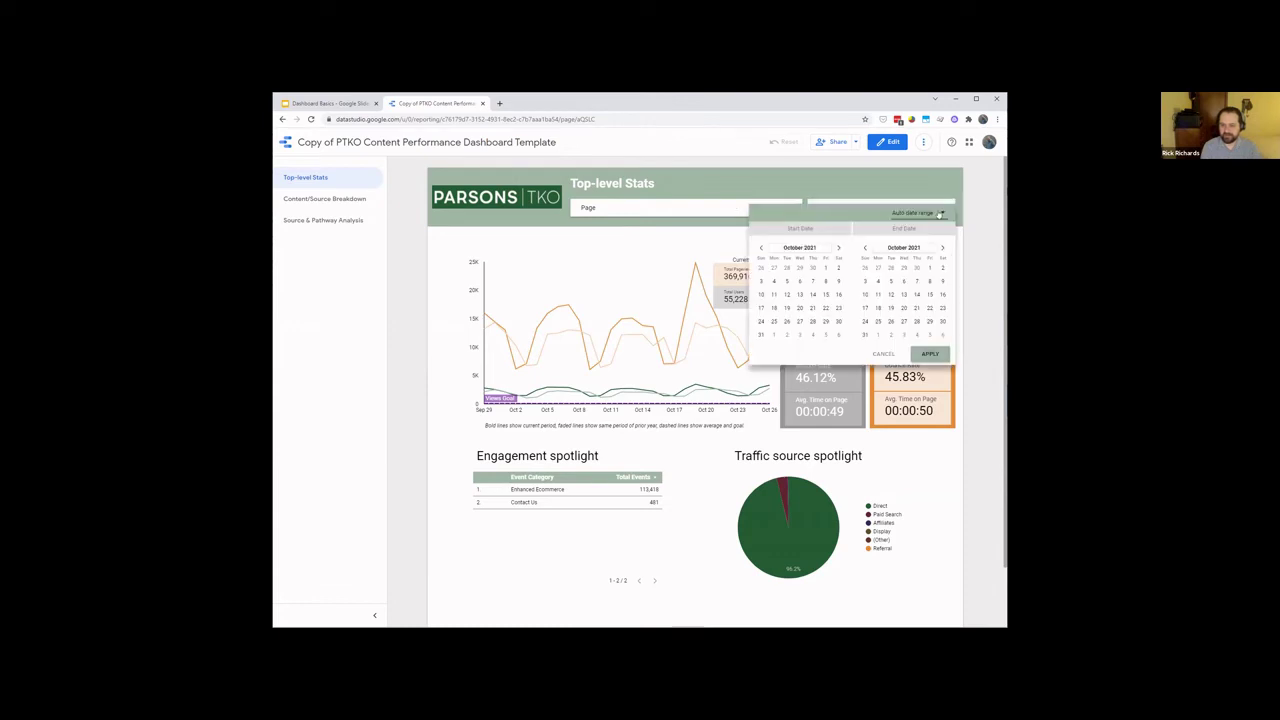
{"action": "left_click", "coordinate": [937, 213]}
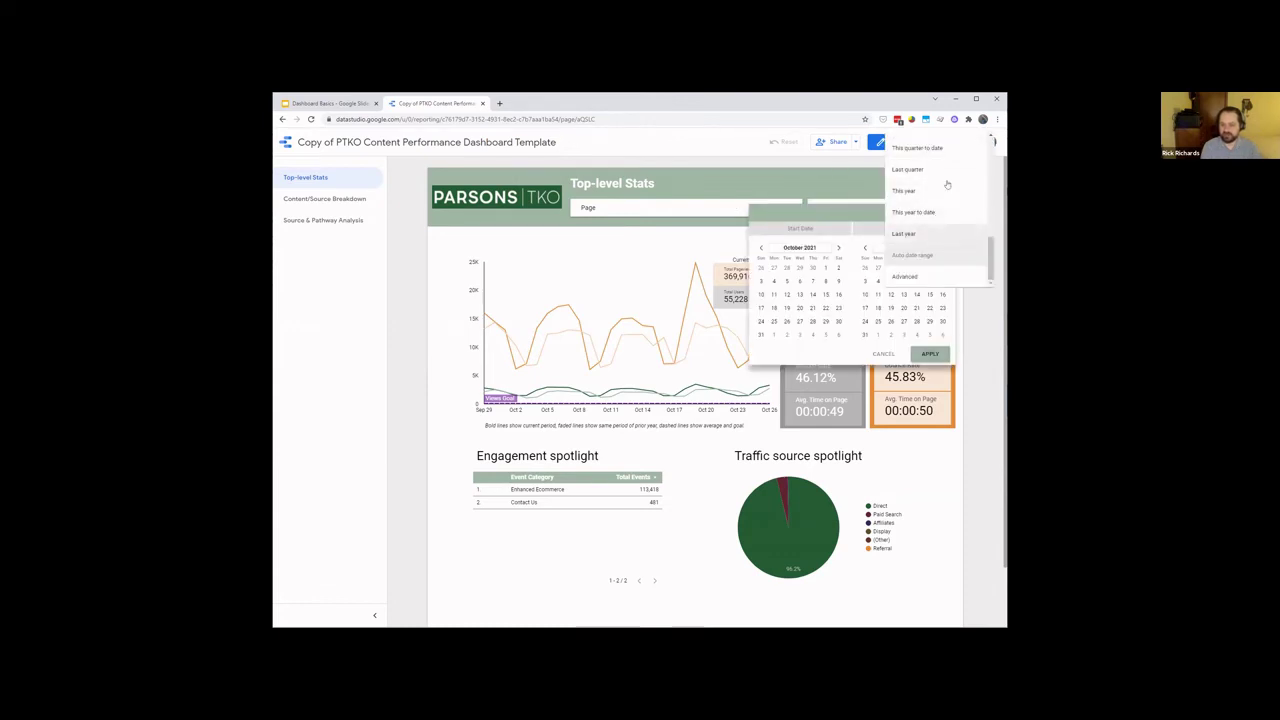
{"action": "left_click", "coordinate": [858, 198]}
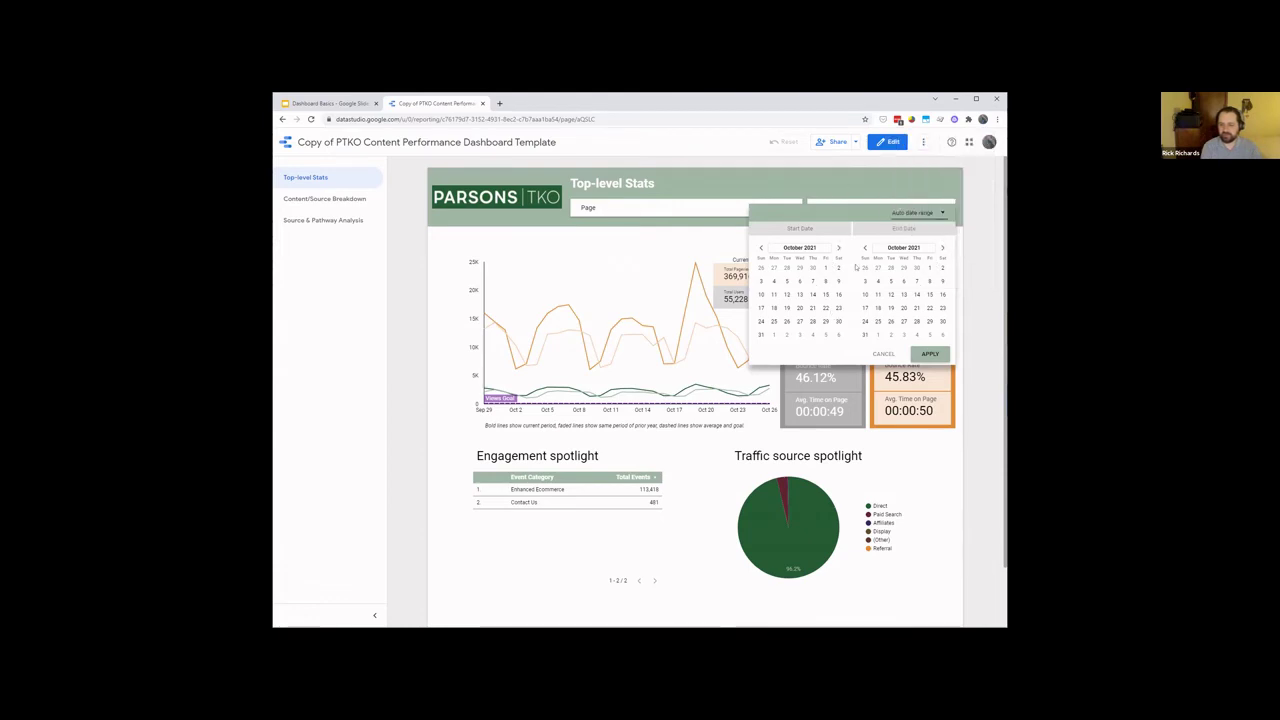
{"action": "left_click", "coordinate": [868, 179]}
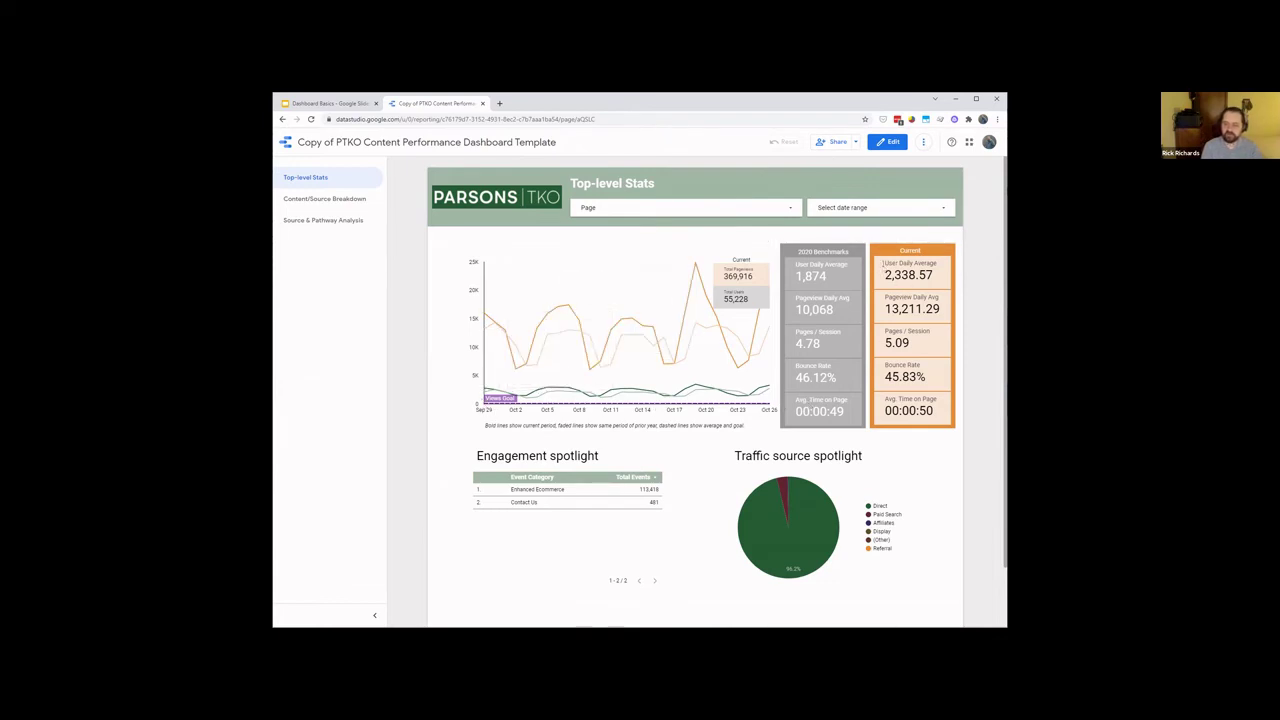
{"action": "left_click_drag", "start_coordinate": [883, 274], "coordinate": [928, 275]}
{"action": "left_click", "coordinate": [928, 275]}
{"action": "left_click_drag", "start_coordinate": [884, 309], "coordinate": [928, 377]}
{"action": "left_click", "coordinate": [926, 314]}
{"action": "left_click", "coordinate": [896, 365]}
{"action": "left_click", "coordinate": [923, 373]}
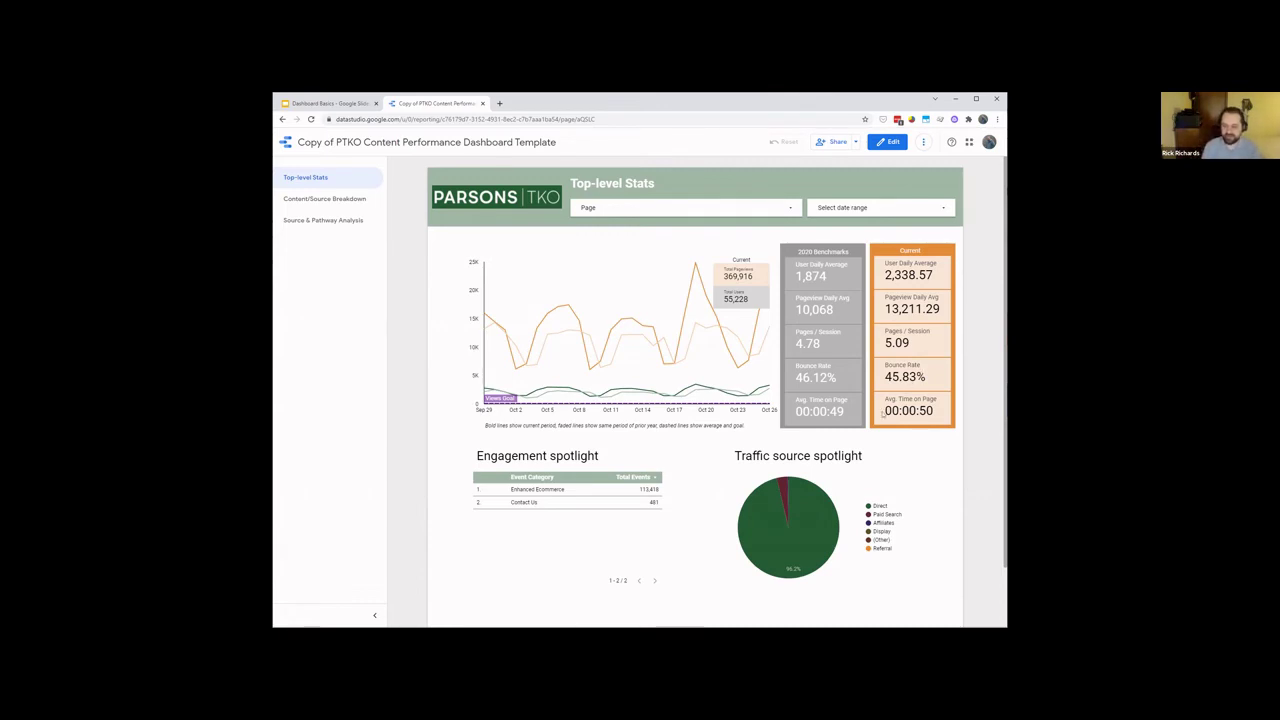
{"action": "mouse_move", "coordinate": [886, 411]}
{"action": "left_mouse_down"}
{"action": "mouse_move", "coordinate": [934, 411]}
{"action": "mouse_move", "coordinate": [884, 411]}
{"action": "left_mouse_up"}
{"action": "left_click", "coordinate": [934, 411]}
{"action": "left_click", "coordinate": [883, 415]}
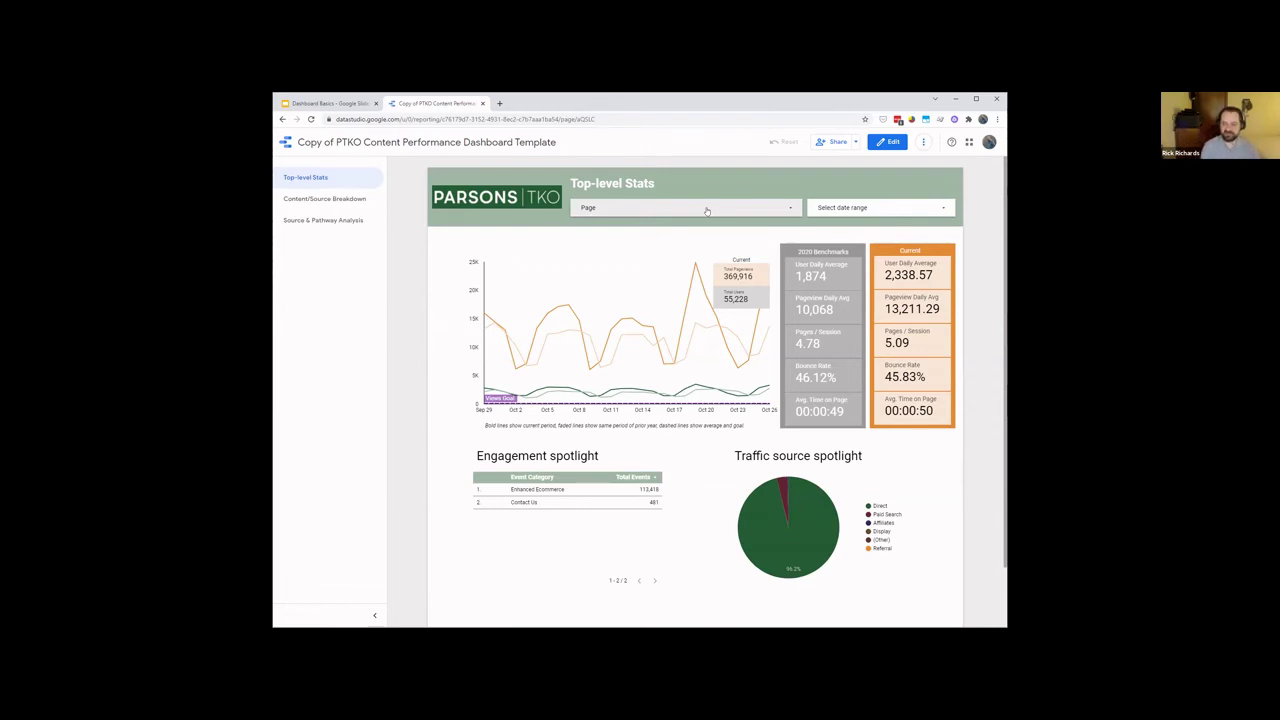
{"action": "left_click", "coordinate": [796, 208]}
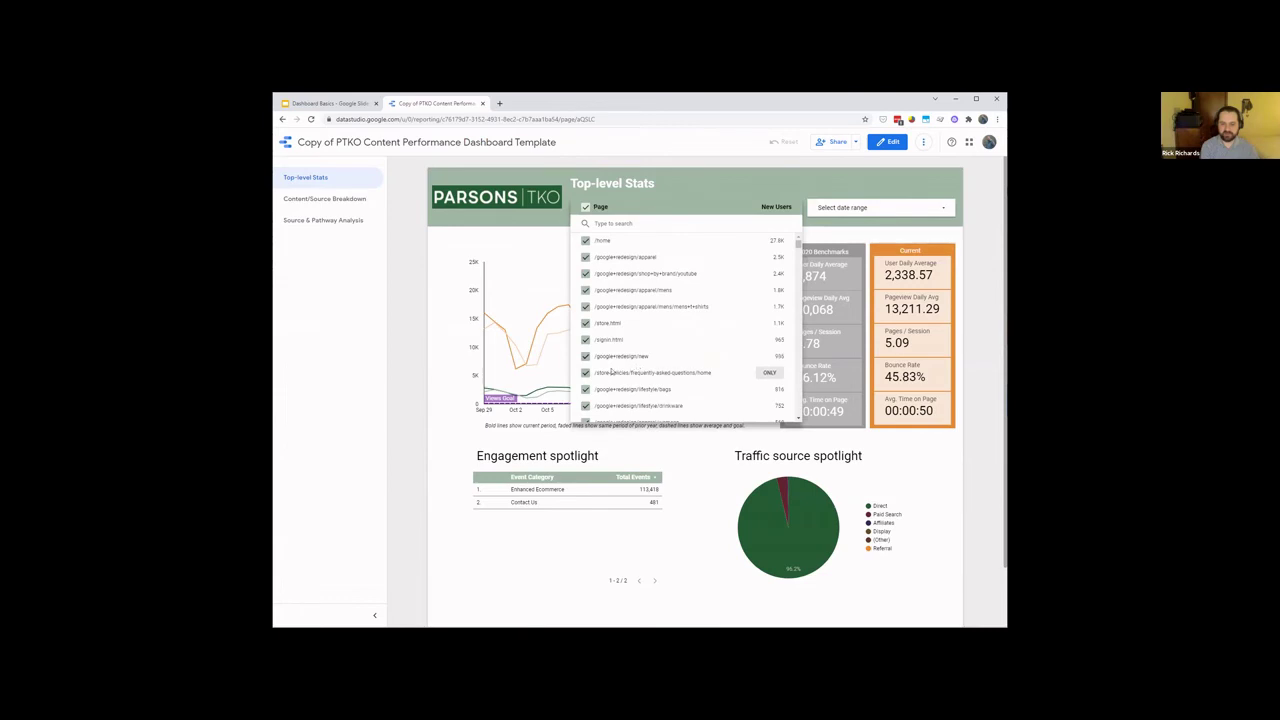
{"action": "left_click", "coordinate": [766, 260]}
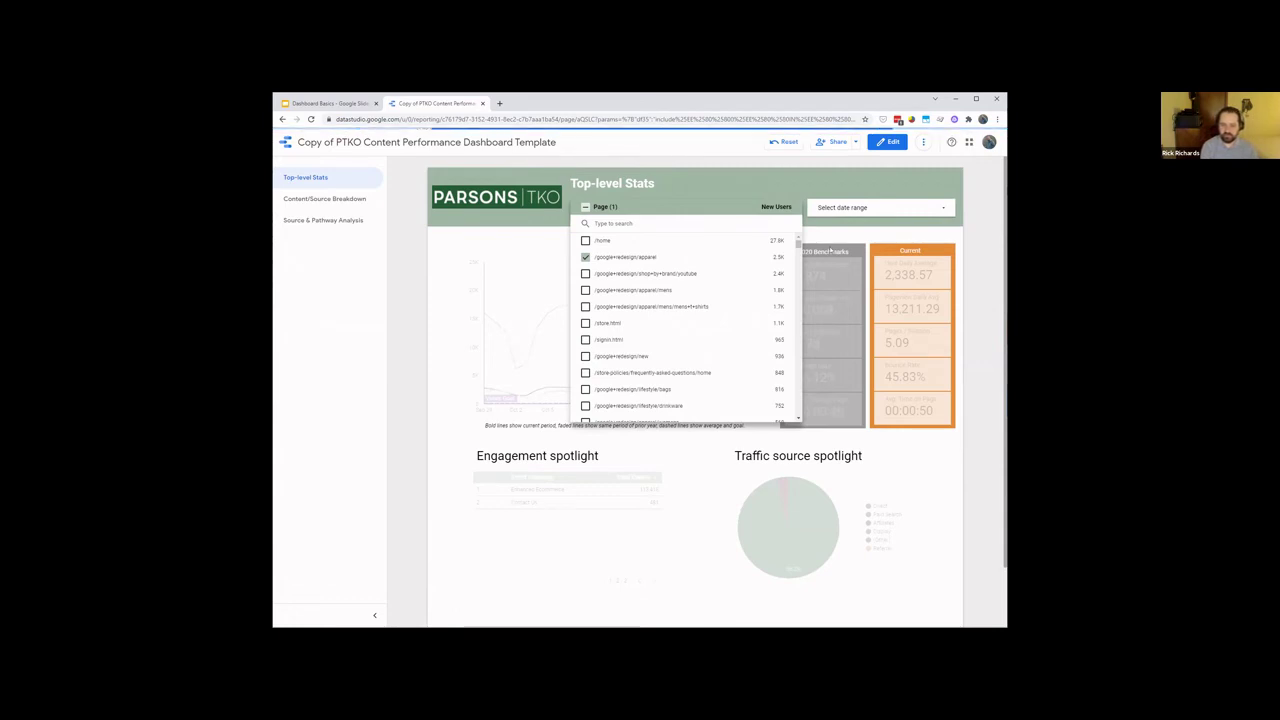
{"action": "left_click", "coordinate": [728, 177]}
{"action": "left_click_drag", "start_coordinate": [884, 262], "coordinate": [930, 276]}
{"action": "left_click", "coordinate": [930, 276]}
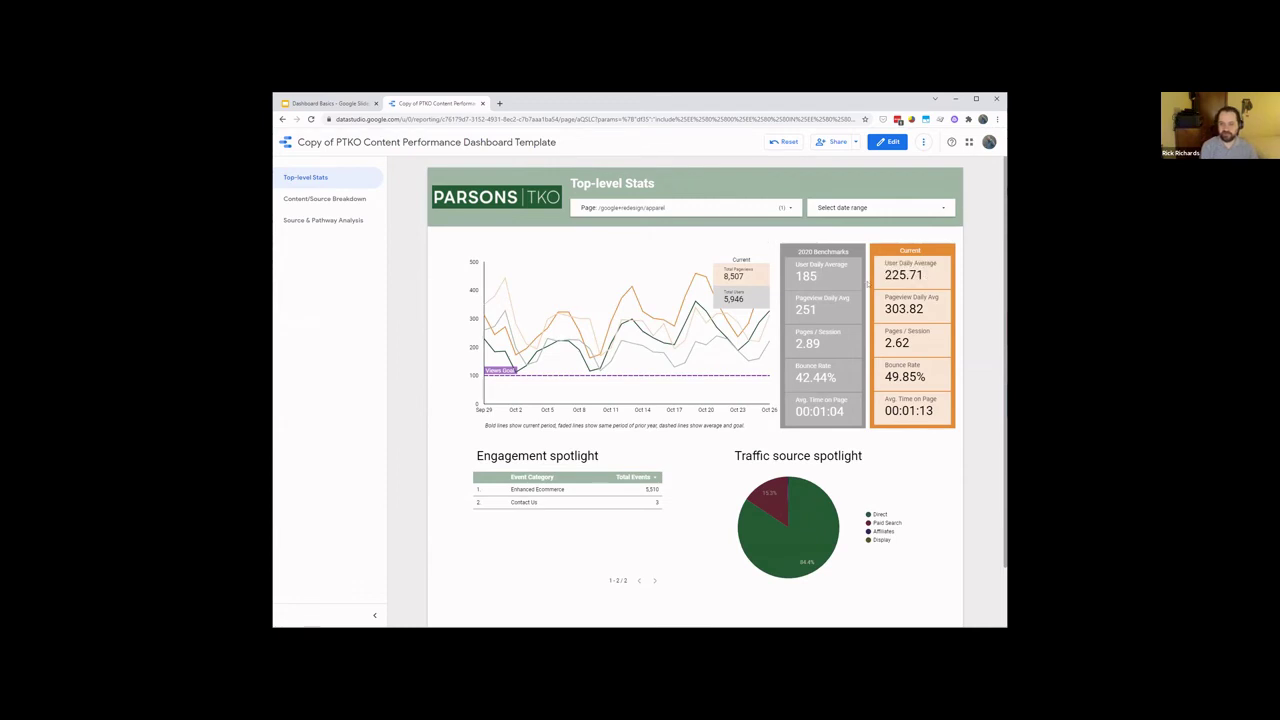
{"action": "left_click_drag", "start_coordinate": [930, 309], "coordinate": [886, 302]}
{"action": "left_click", "coordinate": [886, 301]}
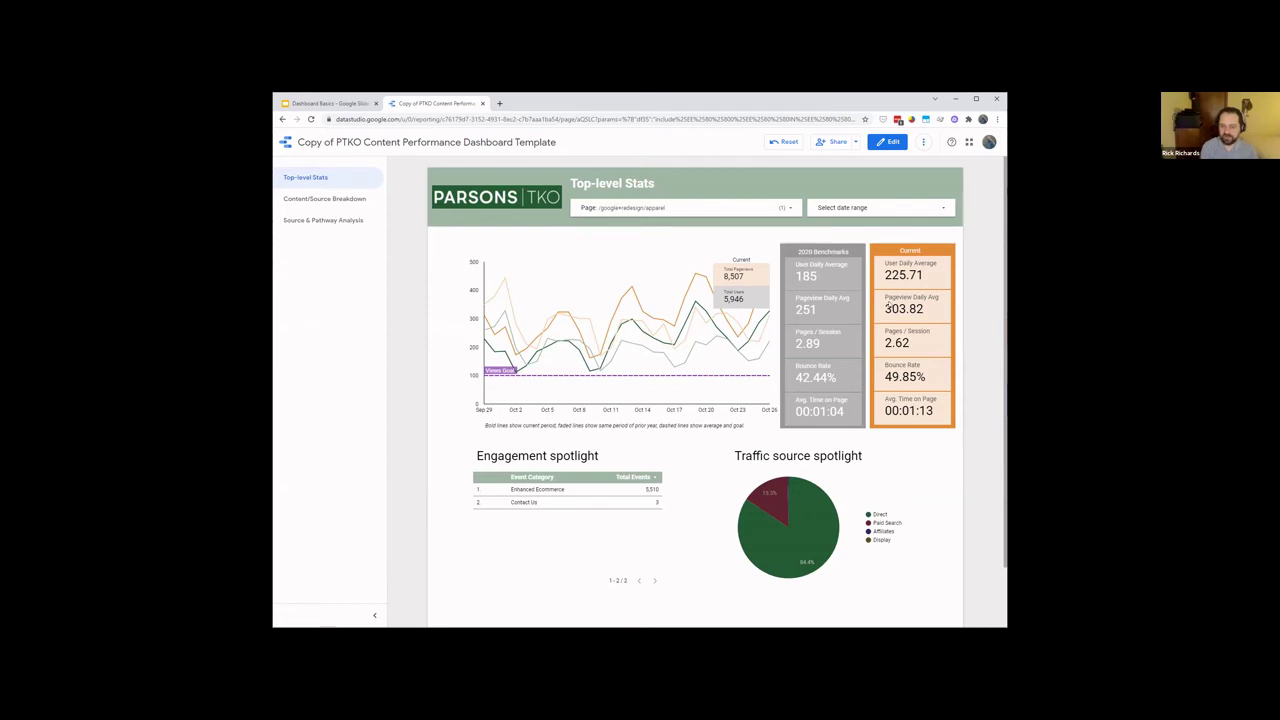
{"action": "left_click_drag", "start_coordinate": [914, 341], "coordinate": [883, 342]}
{"action": "left_click", "coordinate": [884, 342]}
{"action": "double_click", "coordinate": [896, 342]}
{"action": "left_click", "coordinate": [896, 342]}
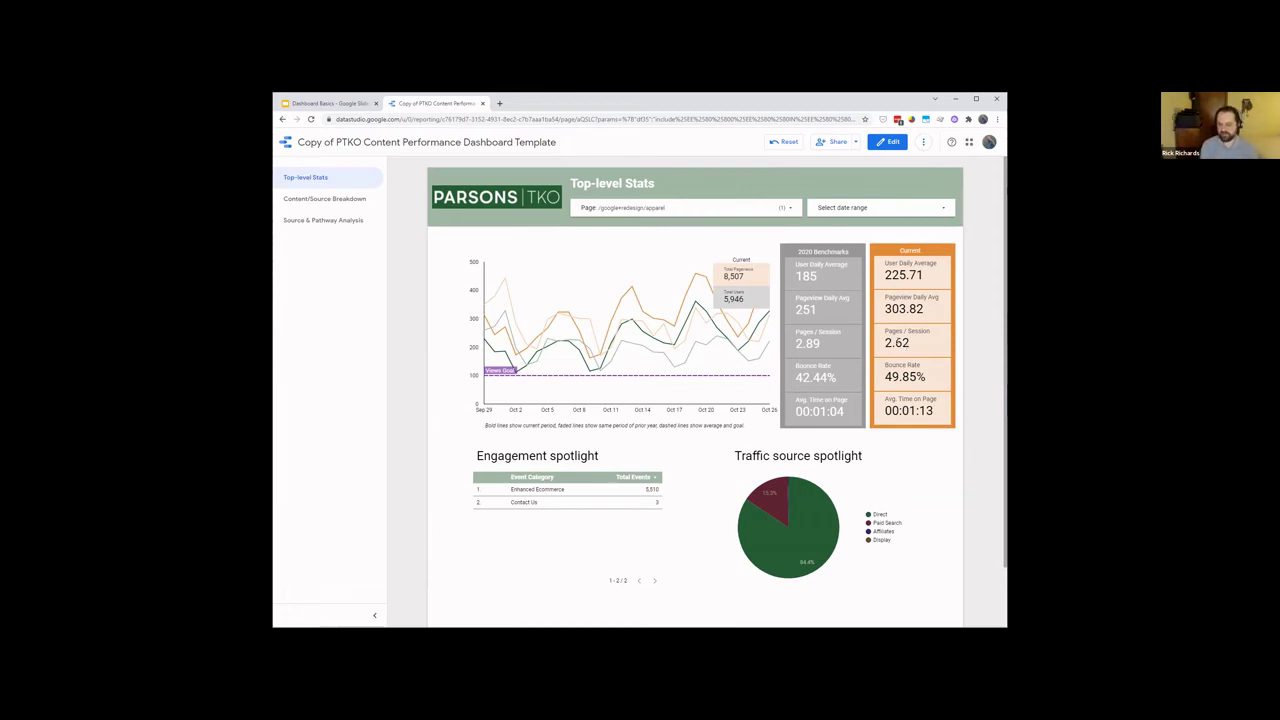
{"action": "left_click", "coordinate": [650, 208]}
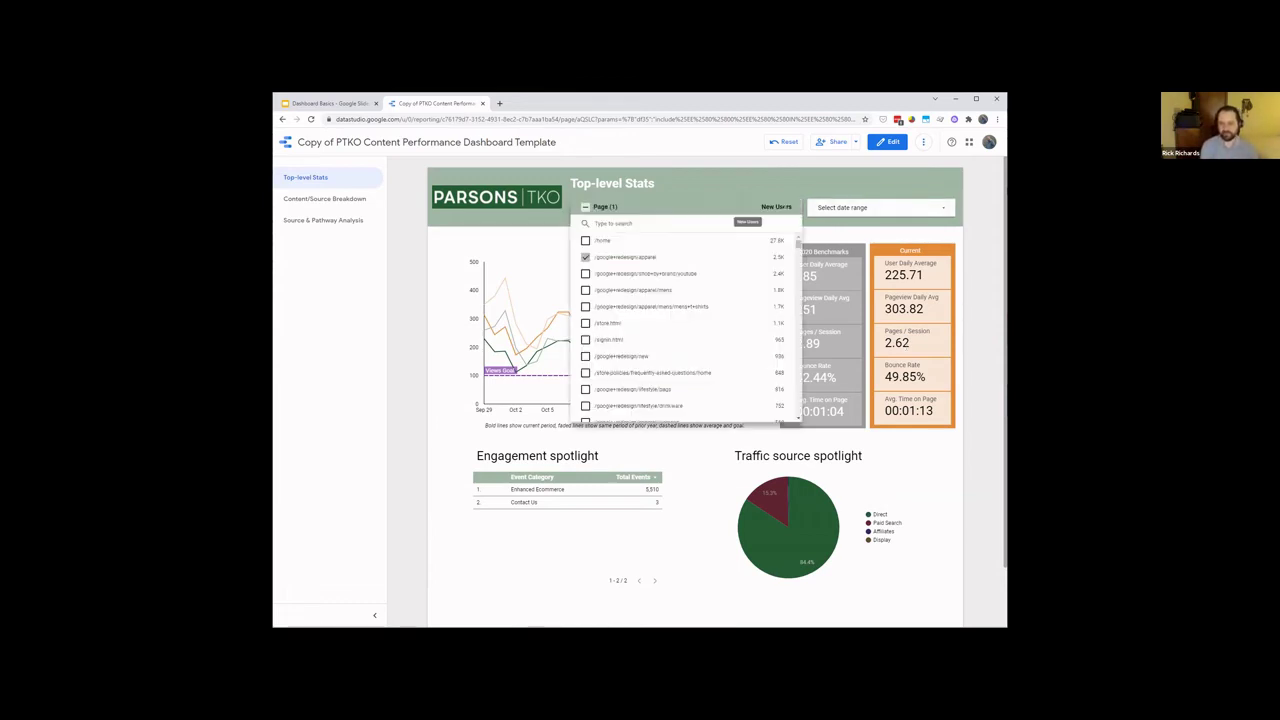
{"action": "left_click", "coordinate": [751, 195]}
{"action": "left_click_drag", "start_coordinate": [888, 368], "coordinate": [886, 395]}
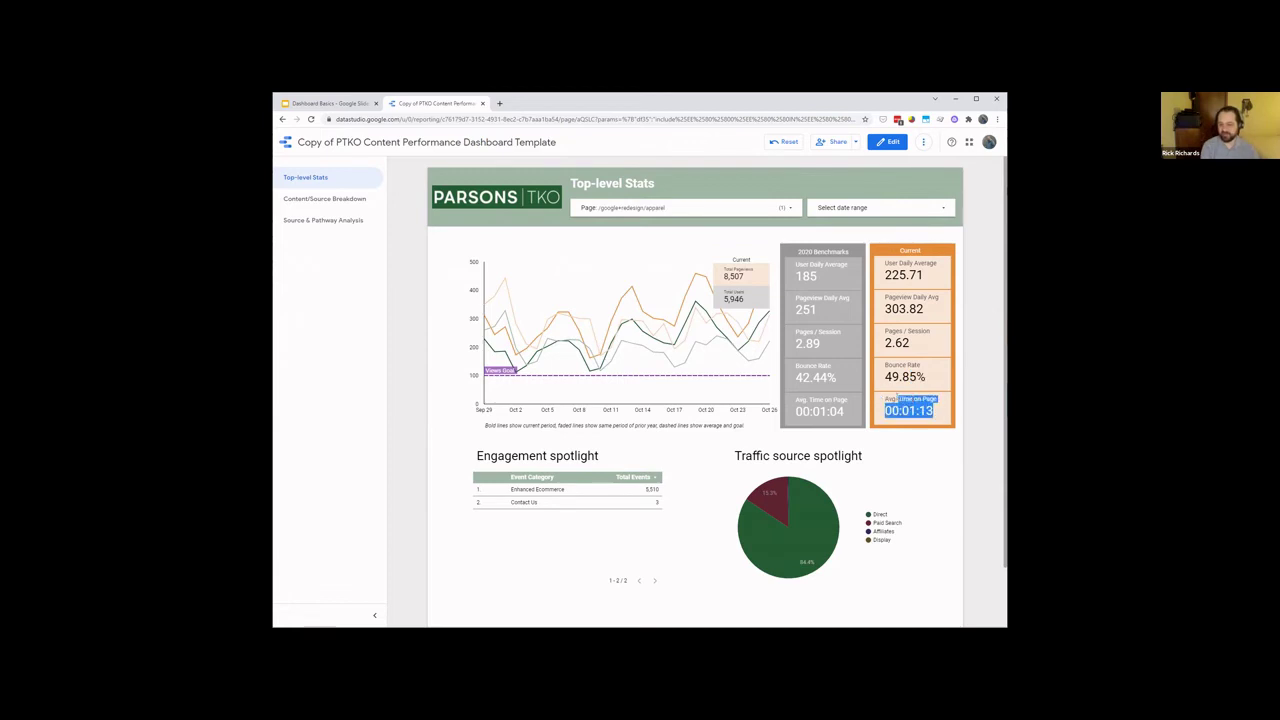
{"action": "left_click", "coordinate": [888, 397]}
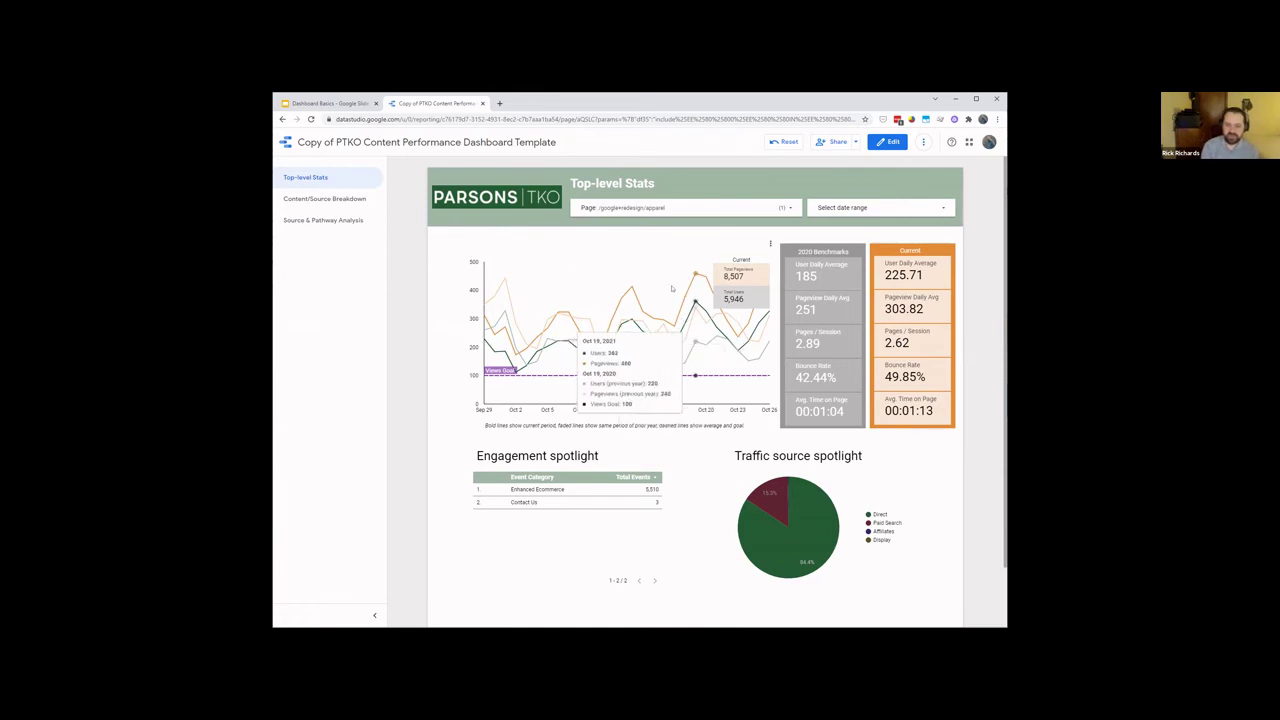
{"action": "left_click_drag", "start_coordinate": [796, 255], "coordinate": [835, 412]}
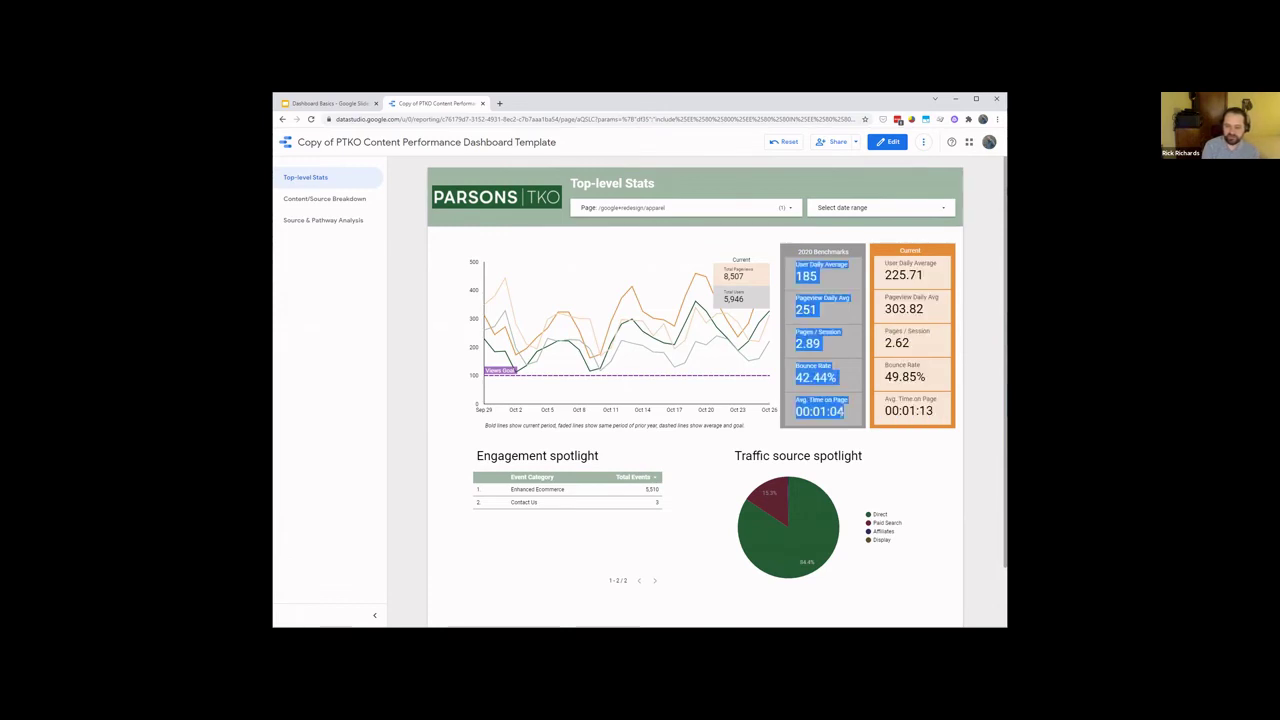
{"action": "left_click", "coordinate": [839, 343]}
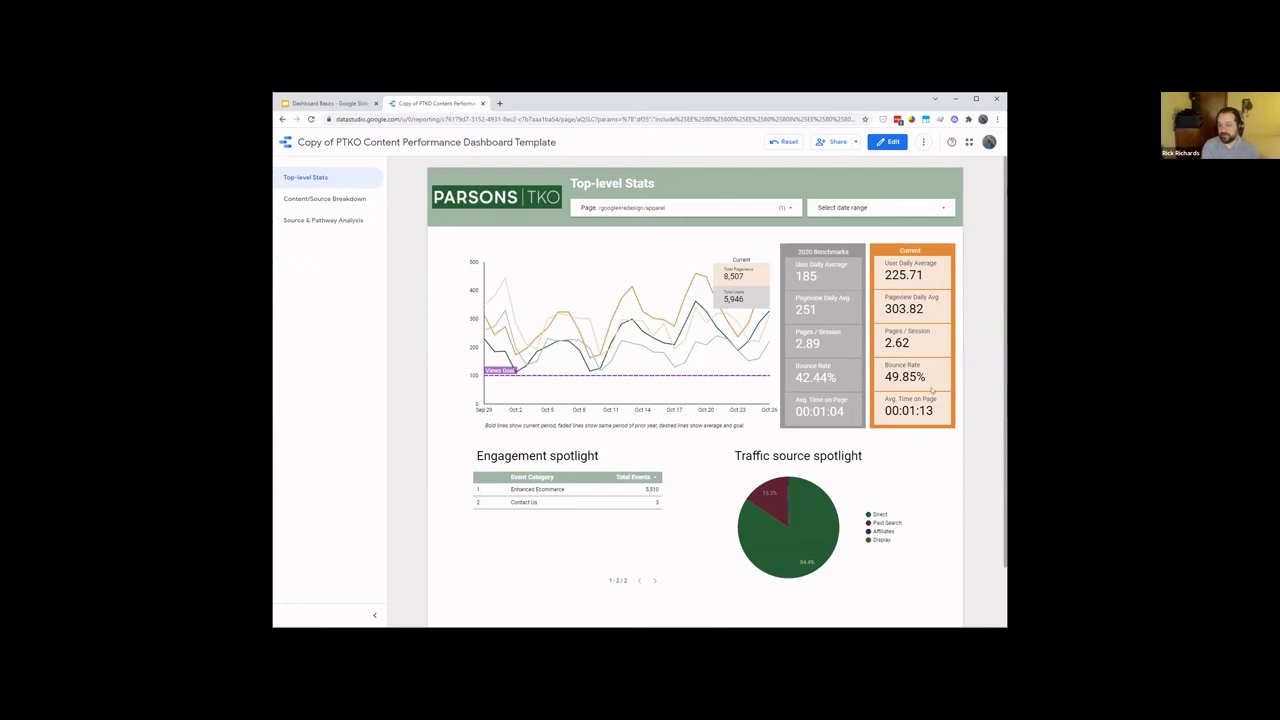
{"action": "left_click_drag", "start_coordinate": [927, 384], "coordinate": [886, 364]}
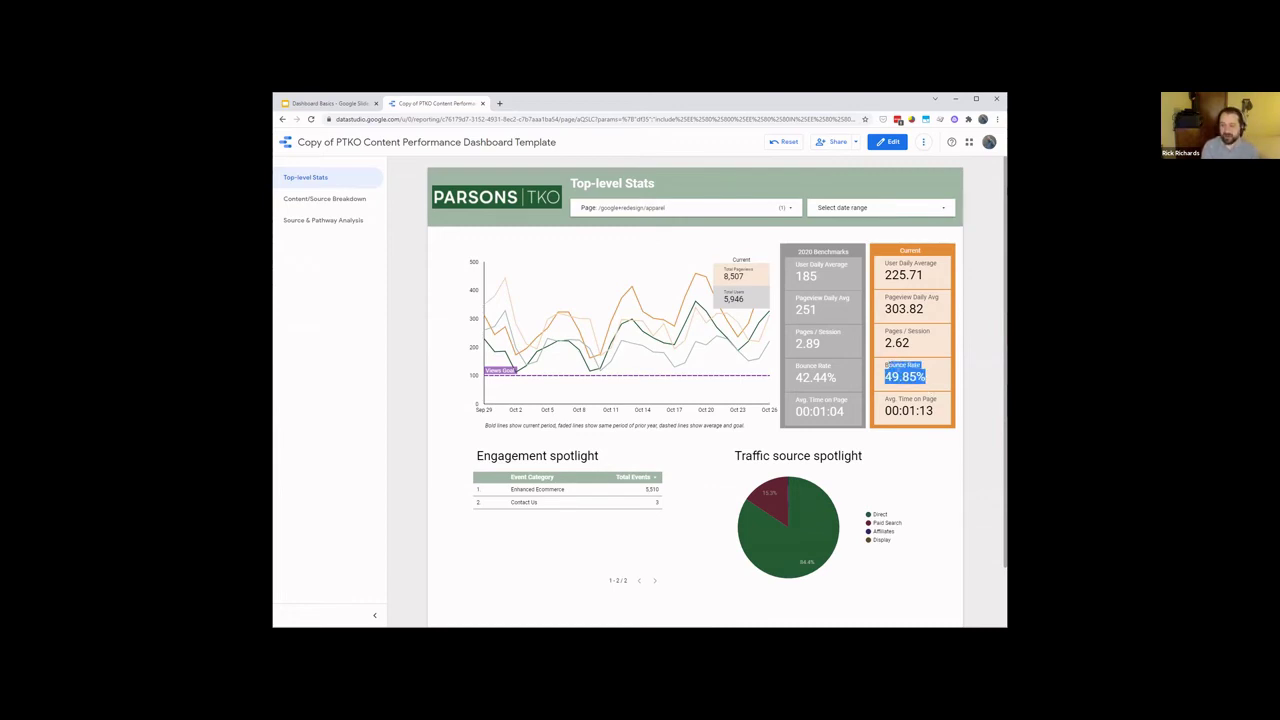
{"action": "left_click", "coordinate": [905, 378]}
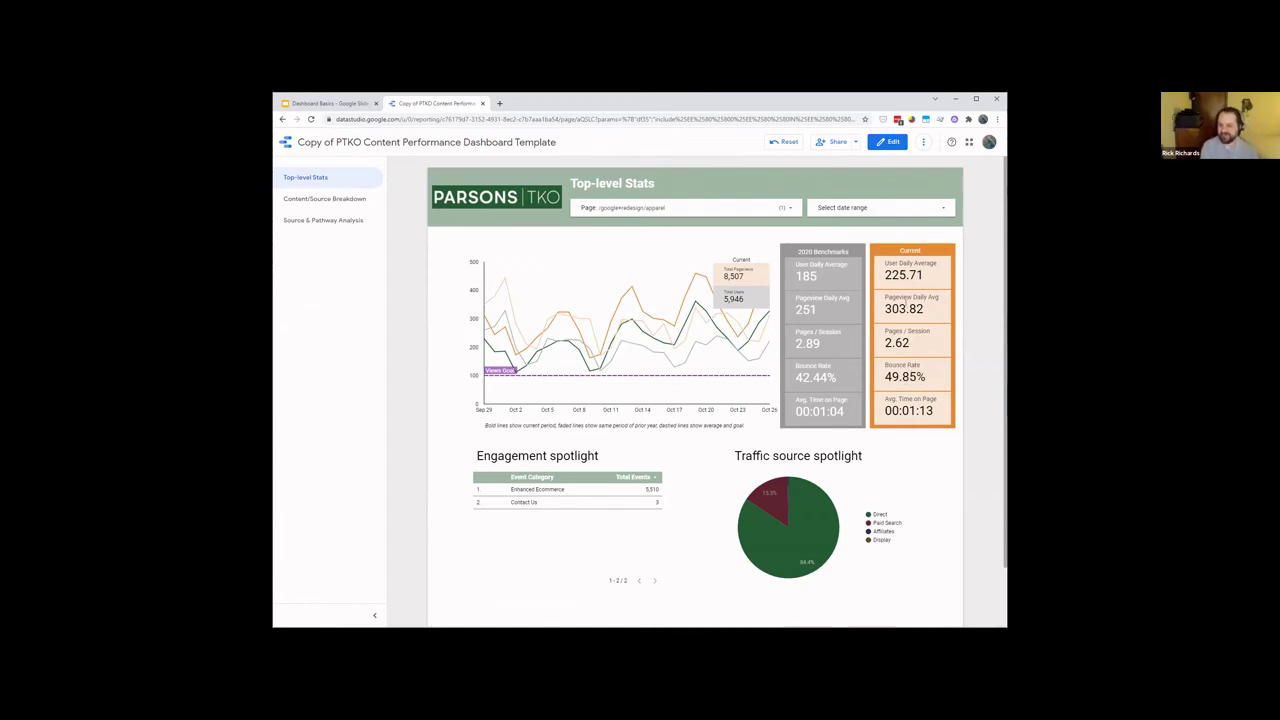
{"action": "left_click_drag", "start_coordinate": [883, 276], "coordinate": [924, 276]}
{"action": "left_click", "coordinate": [924, 276]}
{"action": "double_click", "coordinate": [896, 343]}
{"action": "left_click", "coordinate": [896, 343]}
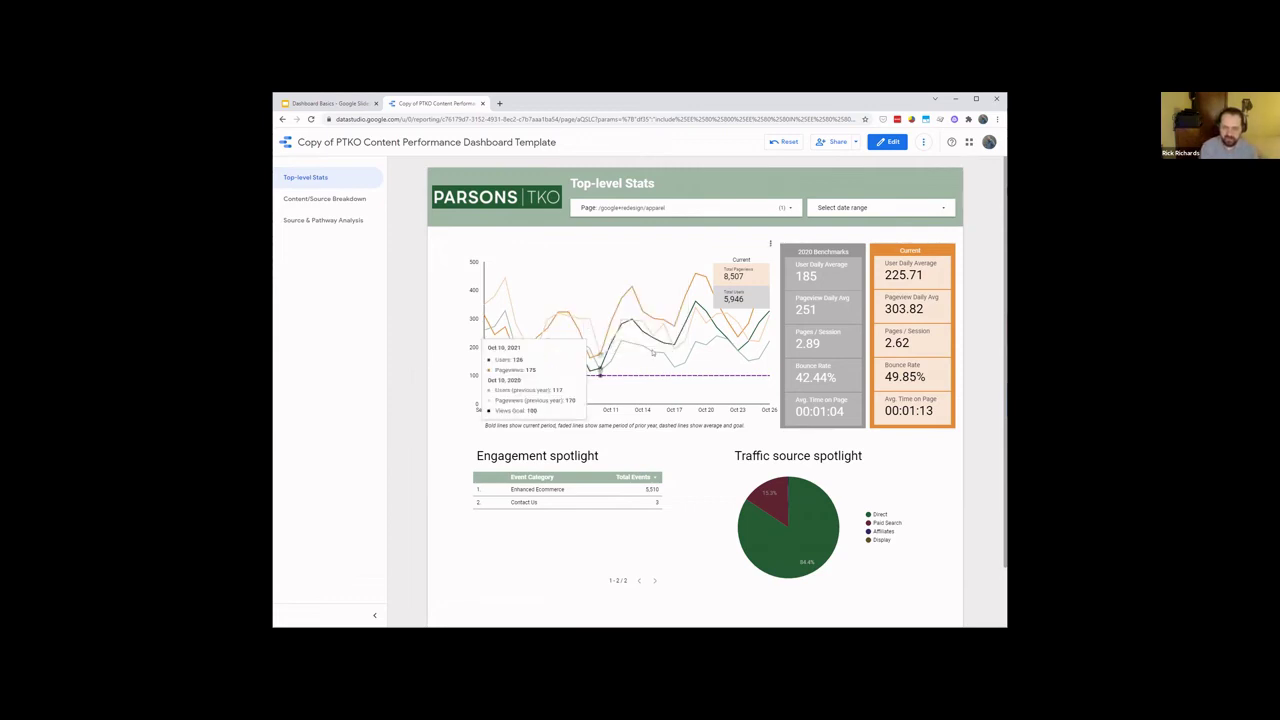
Put the apparel-filtered report back into edit mode.
{"action": "left_click", "coordinate": [893, 142]}
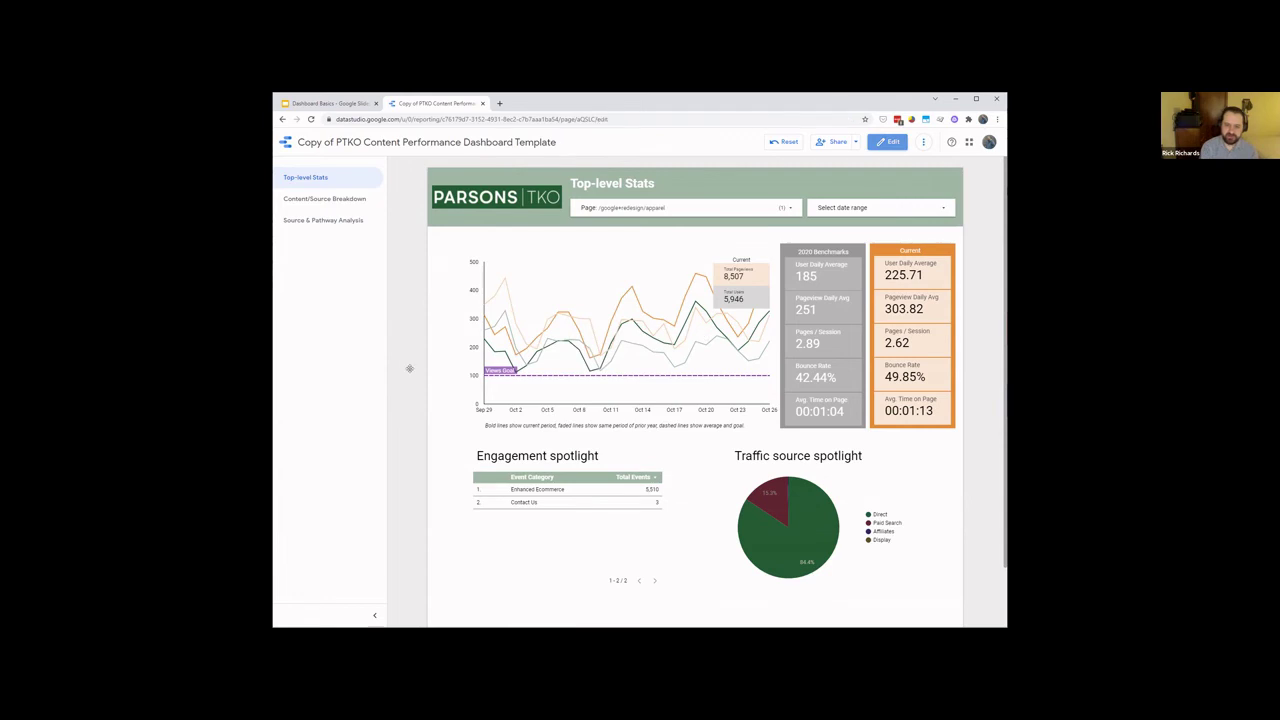
Change the time-series chart's Views Goal reference line value from 100 to 15000.
{"action": "left_click", "coordinate": [451, 376]}
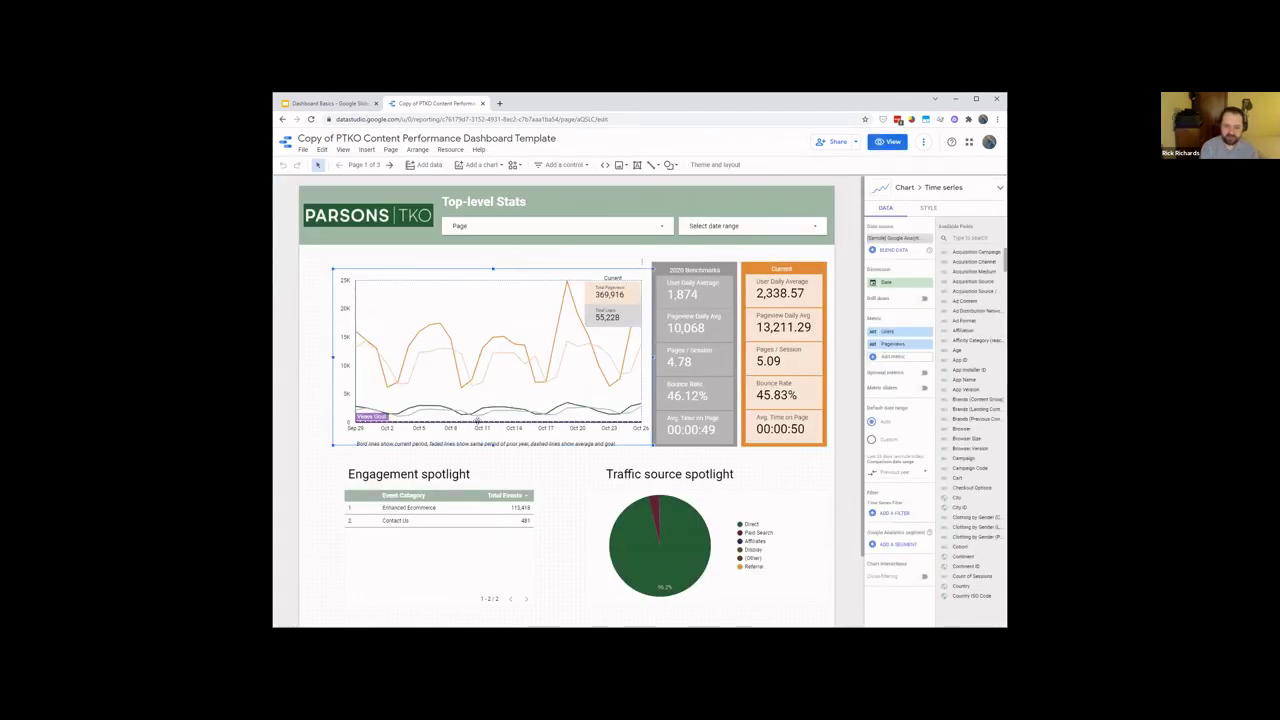
{"action": "left_click", "coordinate": [927, 209]}
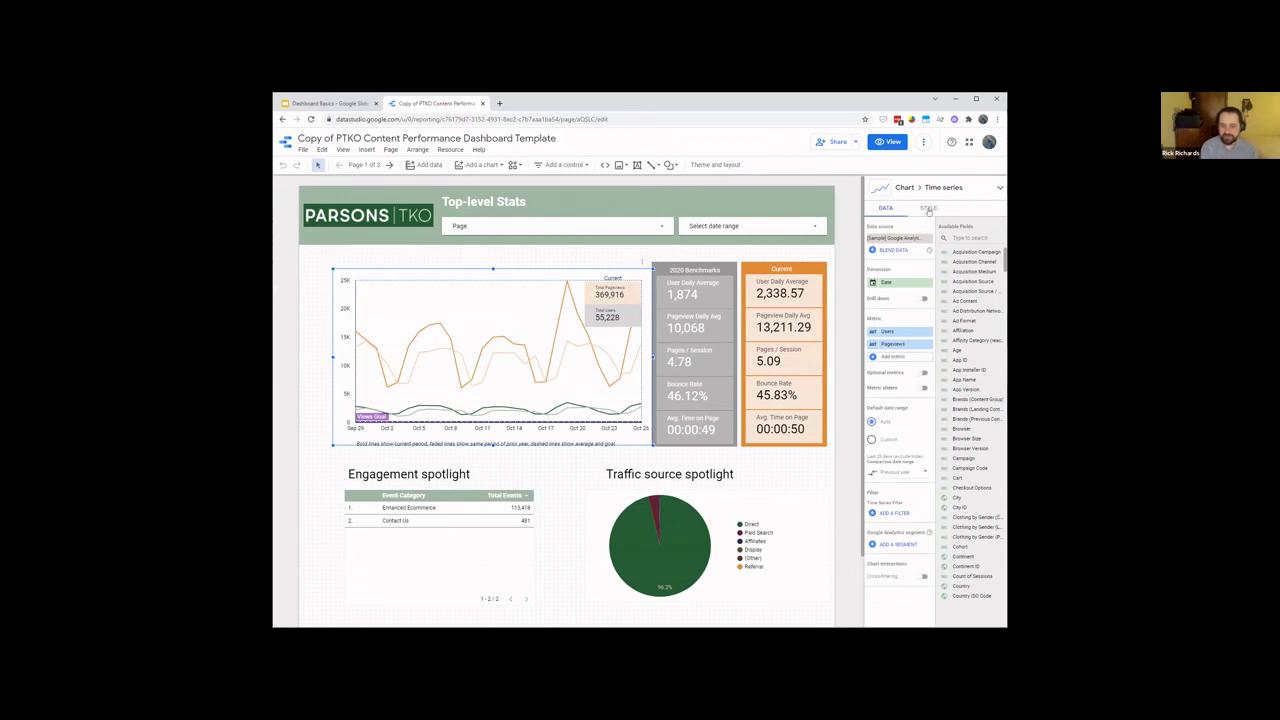
{"action": "scroll", "coordinate": [934, 390], "scroll_direction": "down", "scroll_amount": 3}
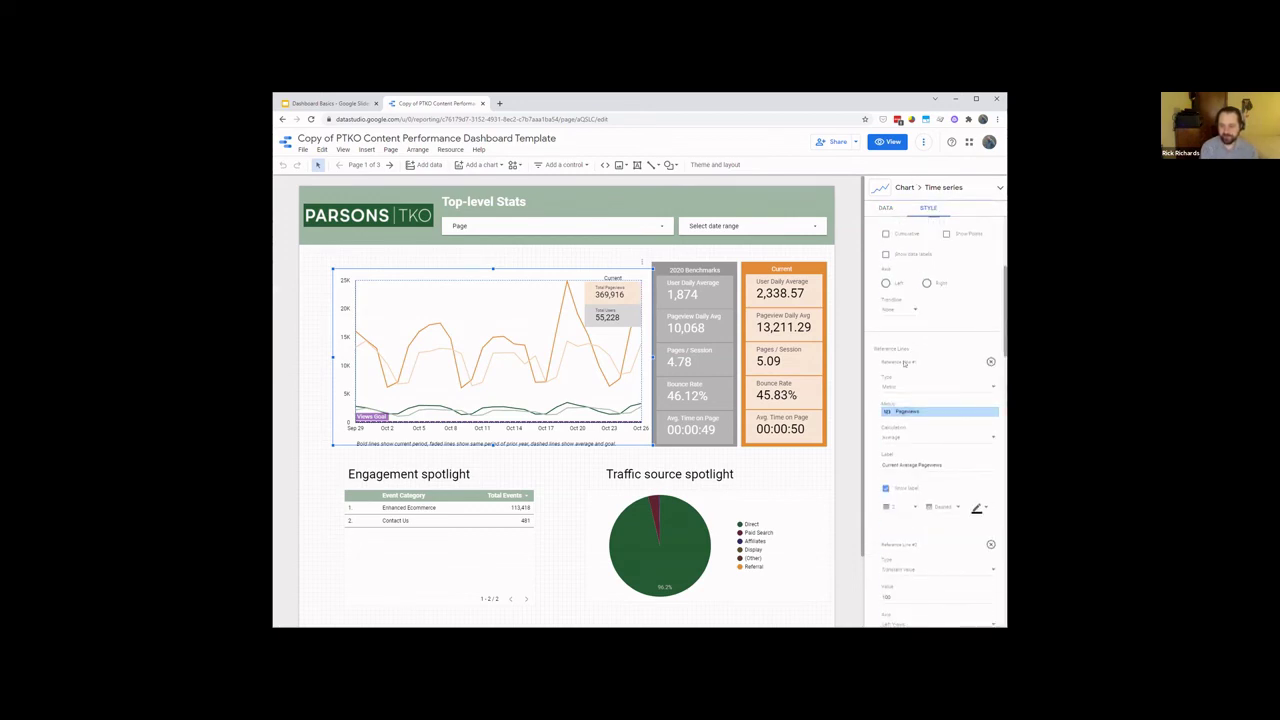
{"action": "scroll", "coordinate": [913, 457], "scroll_direction": "down", "scroll_amount": 1}
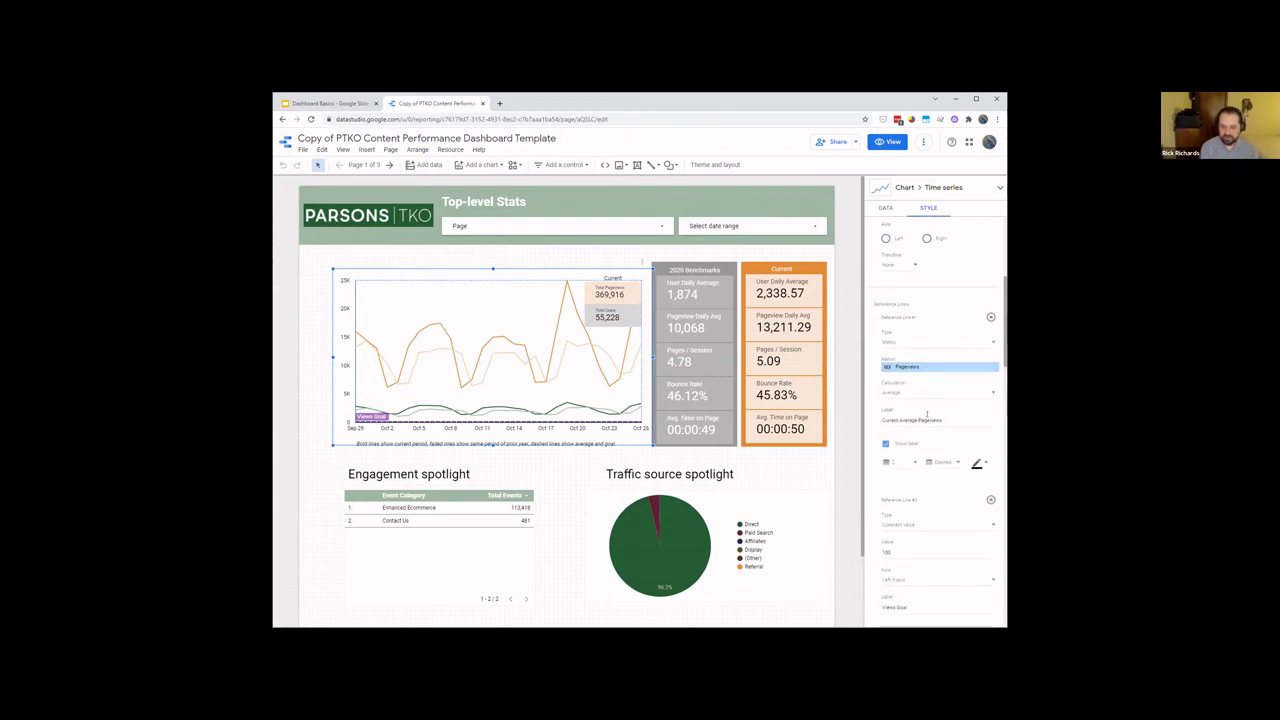
{"action": "scroll", "coordinate": [914, 409], "scroll_direction": "down", "scroll_amount": 3}
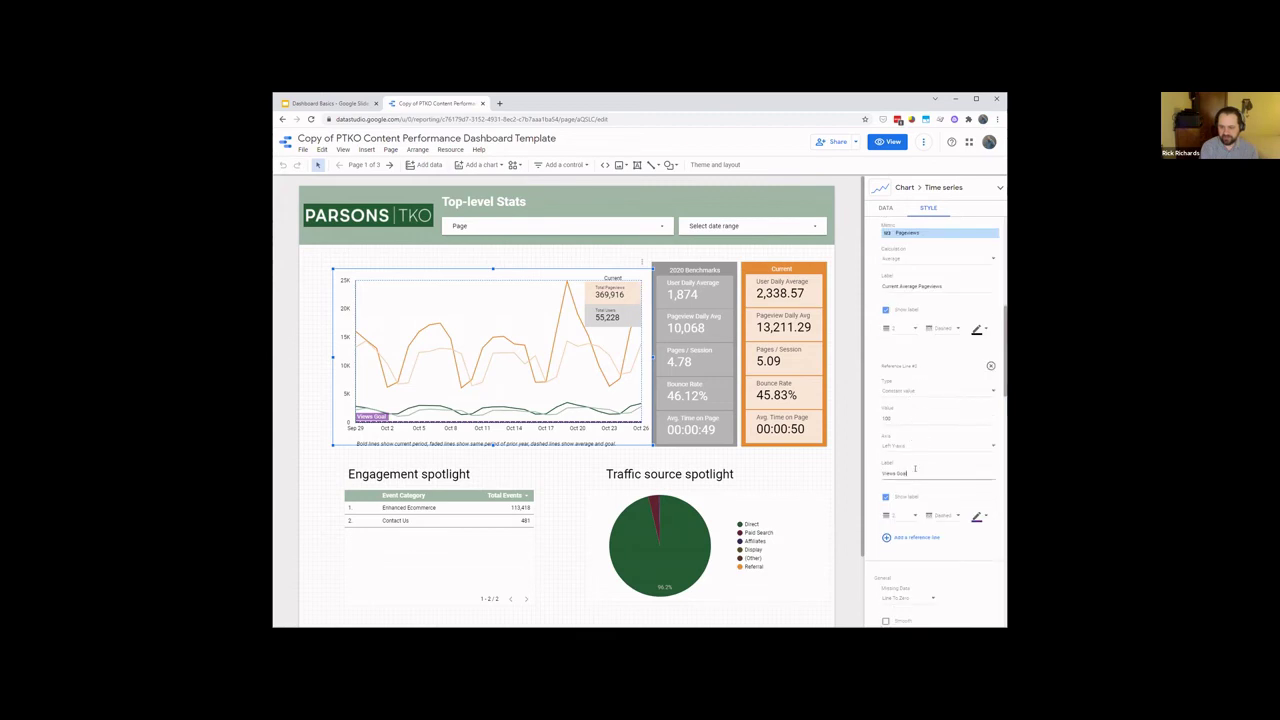
{"action": "scroll", "coordinate": [911, 468], "scroll_direction": "down", "scroll_amount": 2}
{"action": "left_click_drag", "start_coordinate": [937, 329], "coordinate": [865, 337]}
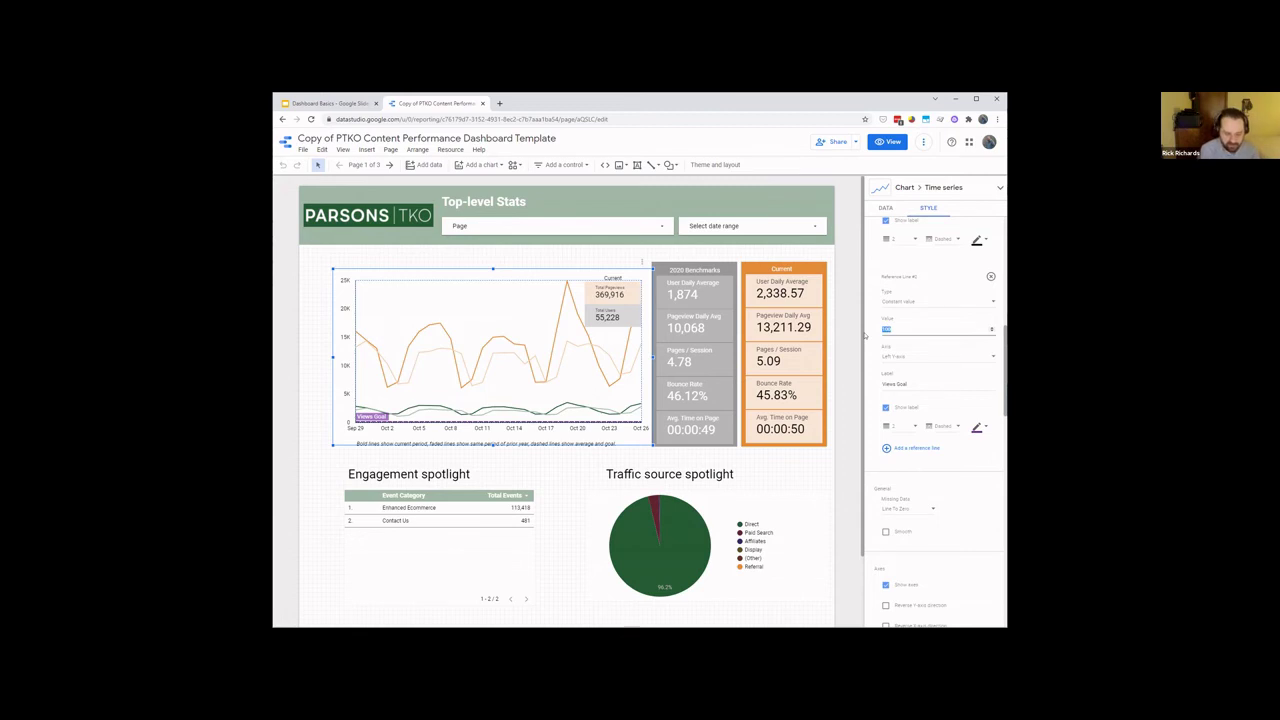
{"action": "type", "text": "18"}
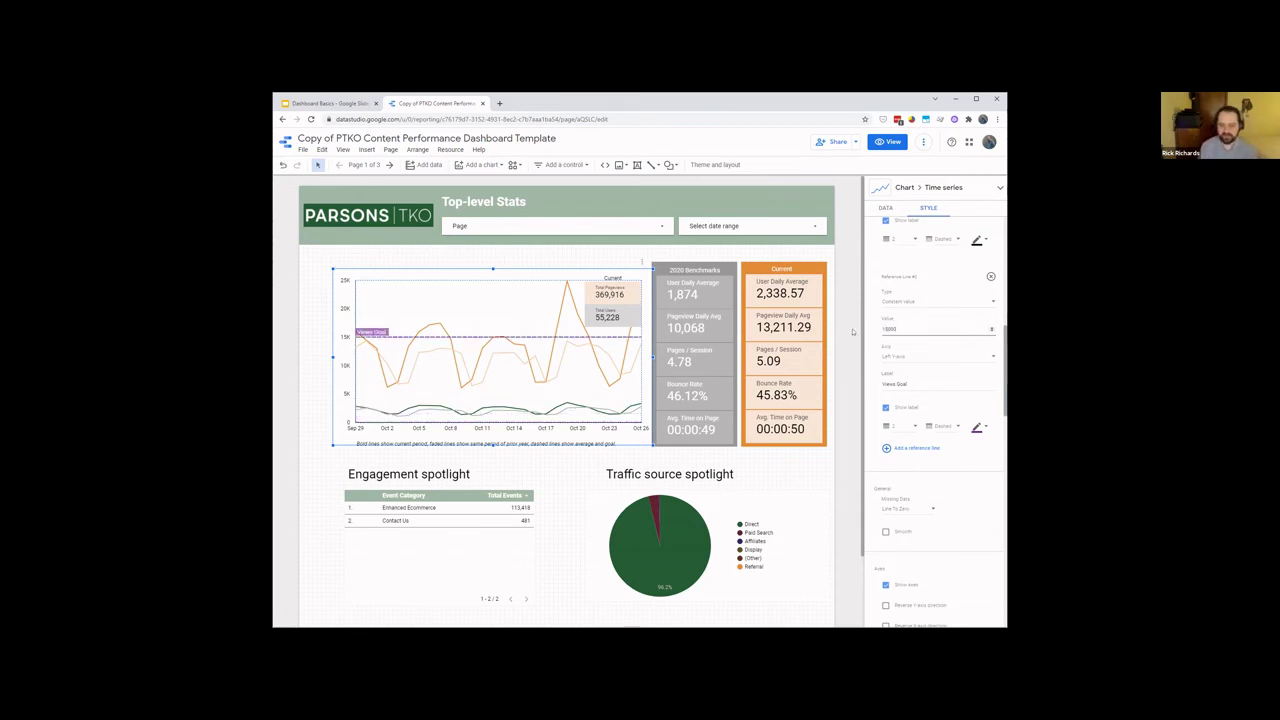
{"action": "left_click", "coordinate": [852, 332]}
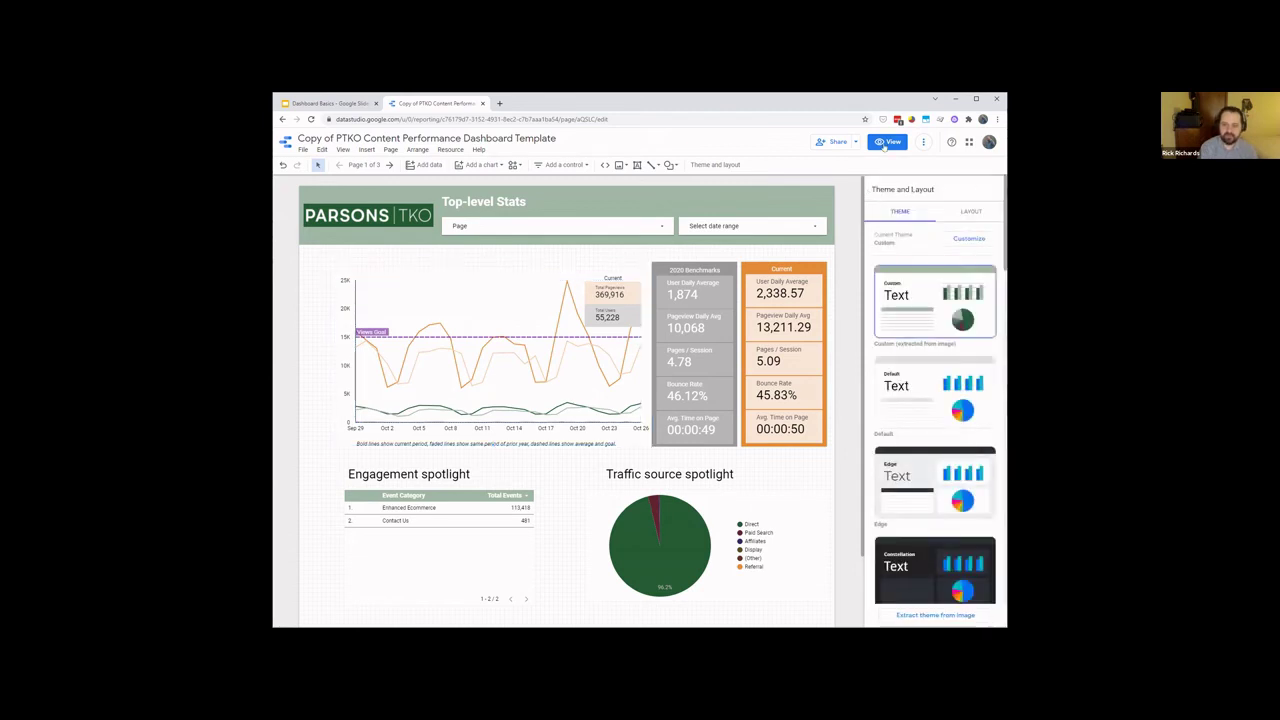
Return to view mode and scroll the Top-level Stats page to read the traffic source pie slices.
{"action": "left_click", "coordinate": [887, 141]}
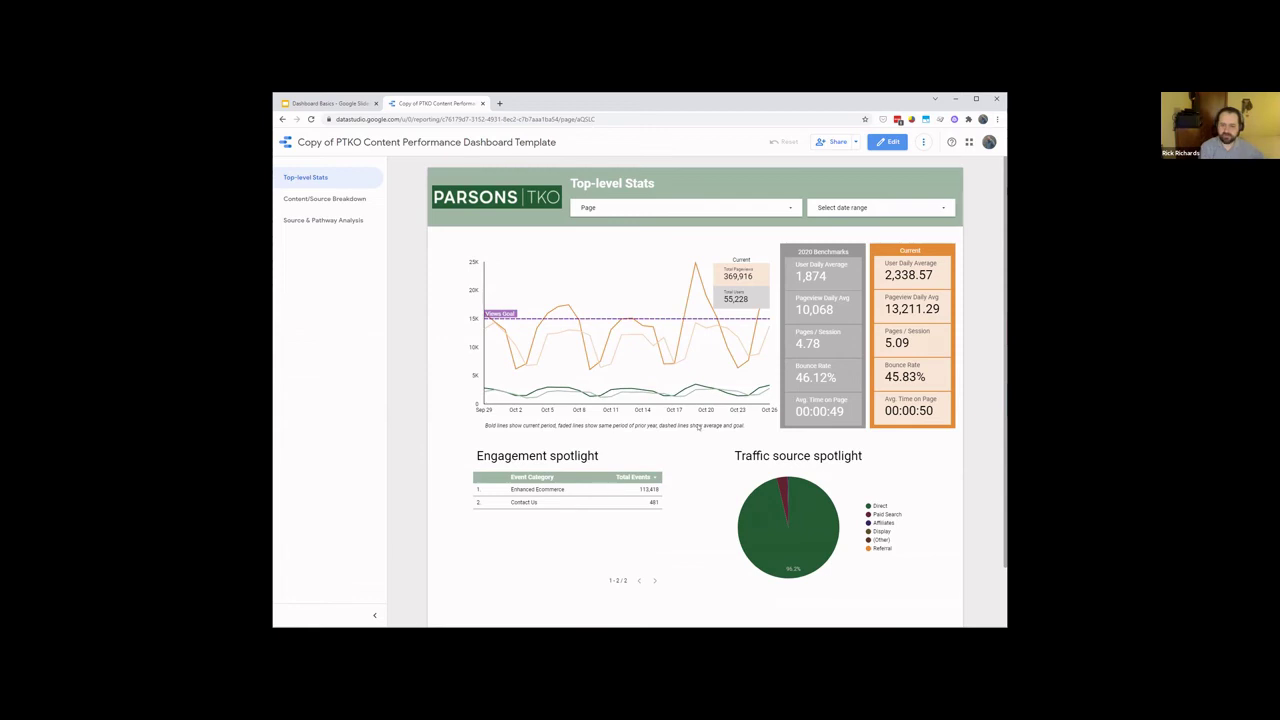
{"action": "scroll", "coordinate": [480, 400], "scroll_direction": "down", "scroll_amount": 1}
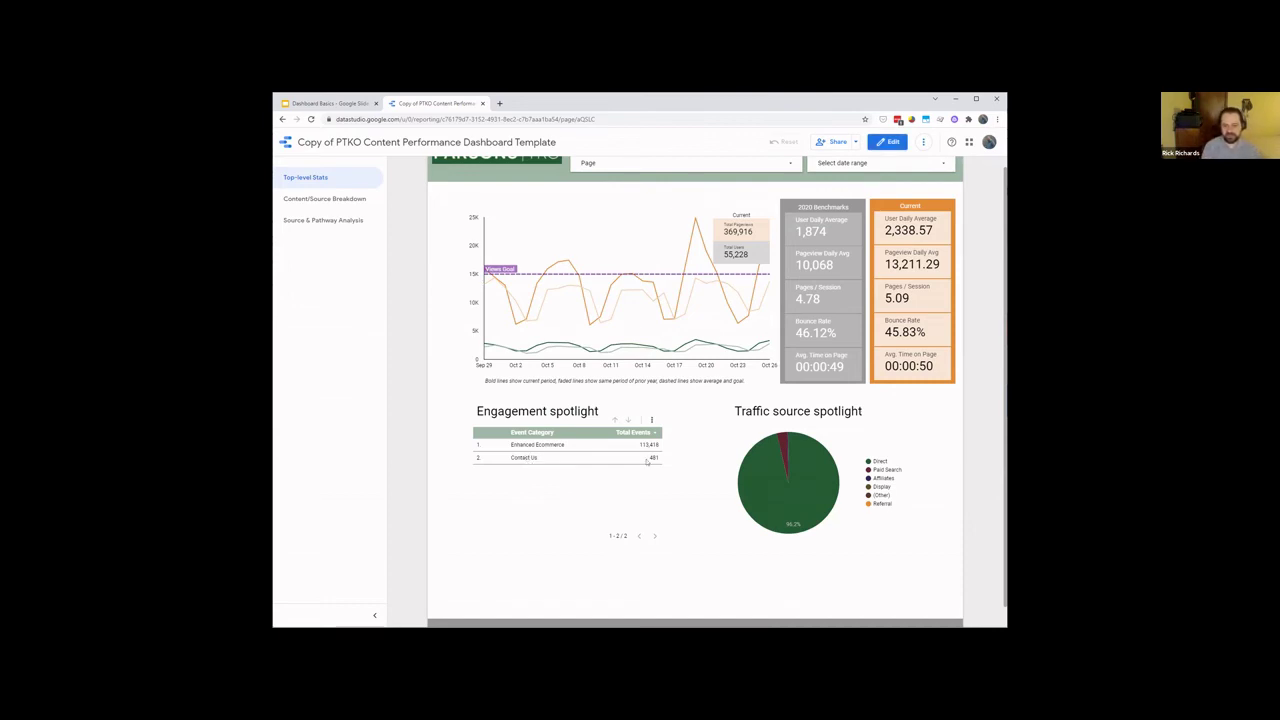
{"action": "scroll", "coordinate": [608, 266], "scroll_direction": "up", "scroll_amount": 2}
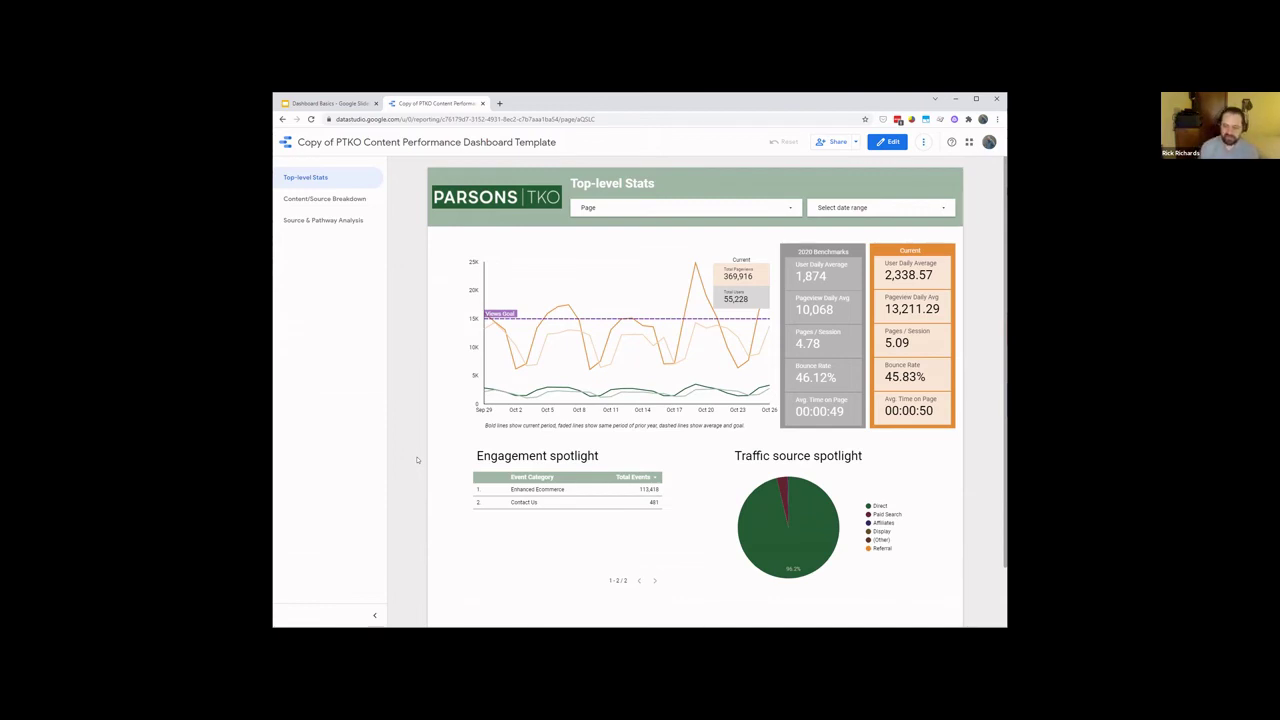
{"action": "mouse_move", "coordinate": [822, 511]}
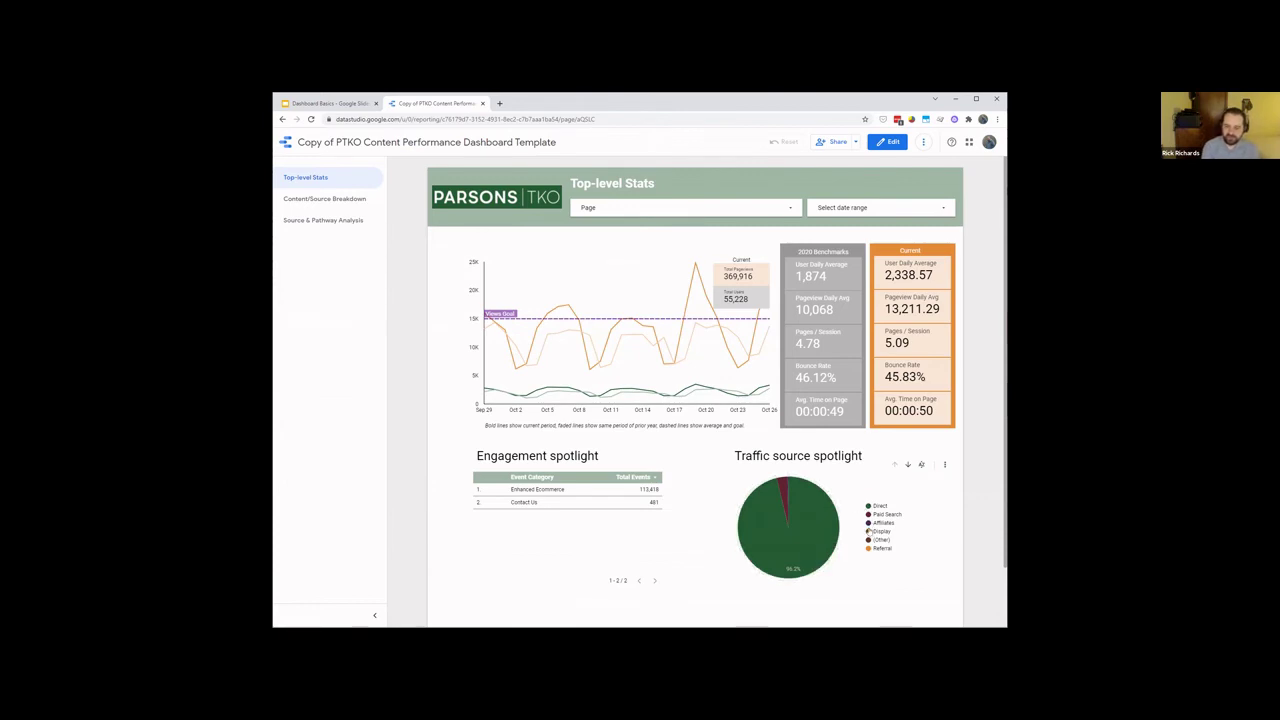
{"action": "mouse_move", "coordinate": [783, 490]}
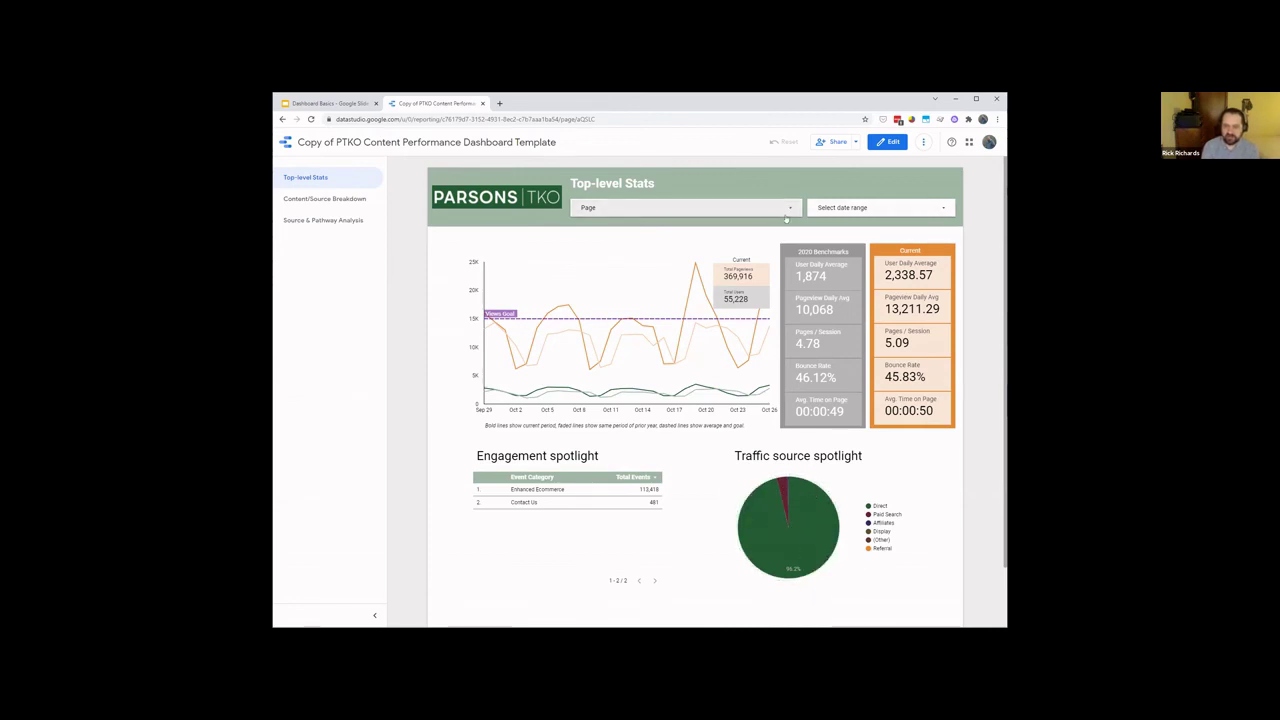
Cross-filter the dashboard to Paid Search using the Traffic source pie chart slice.
{"action": "left_click", "coordinate": [786, 212]}
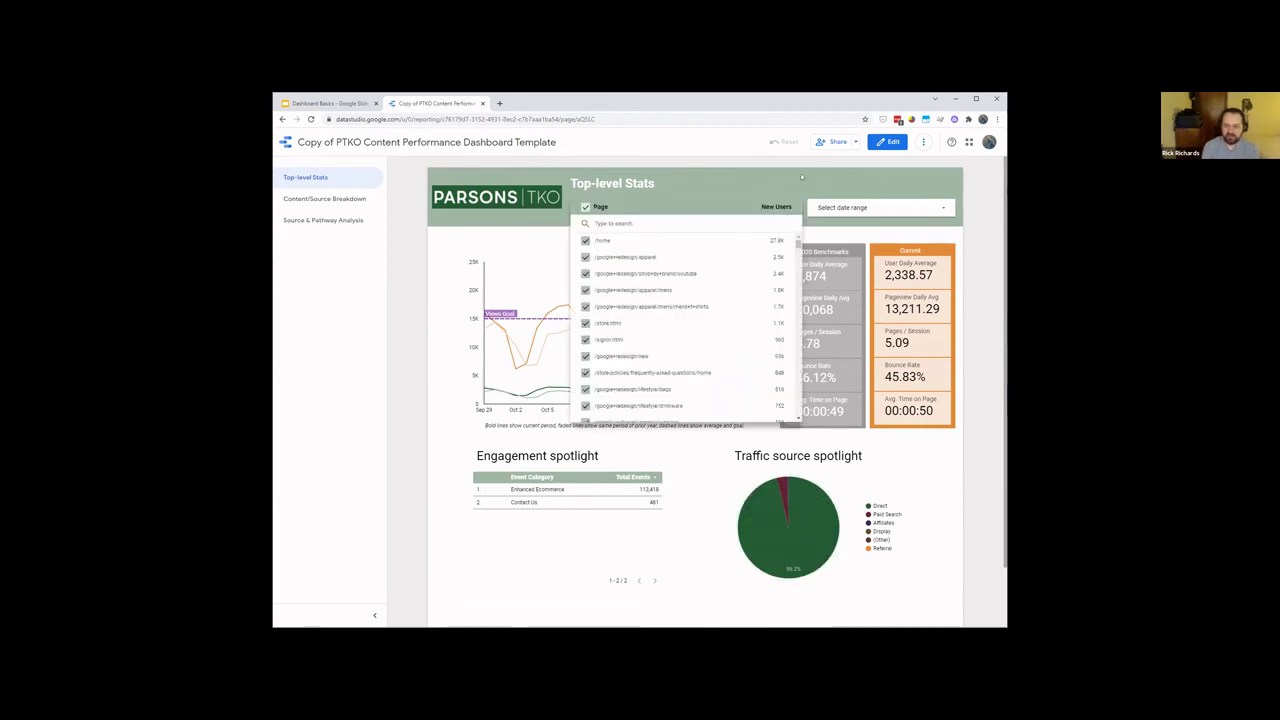
{"action": "left_click", "coordinate": [816, 228]}
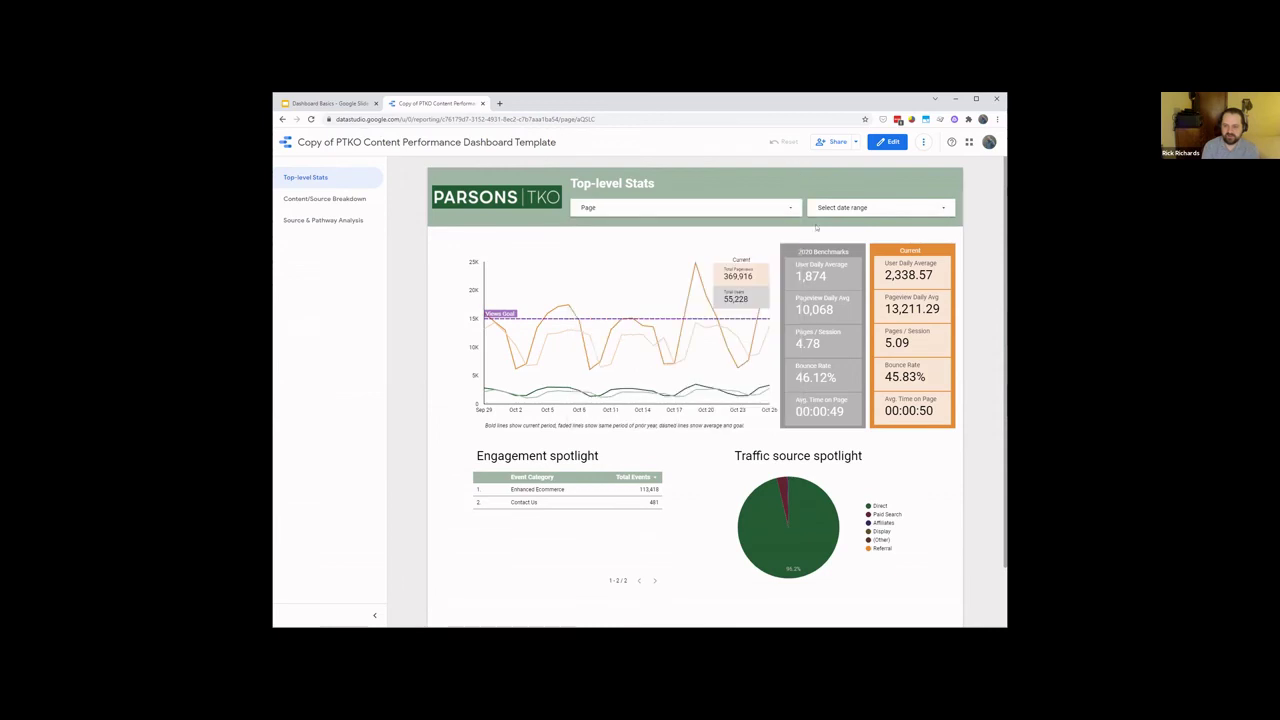
{"action": "left_click", "coordinate": [782, 485]}
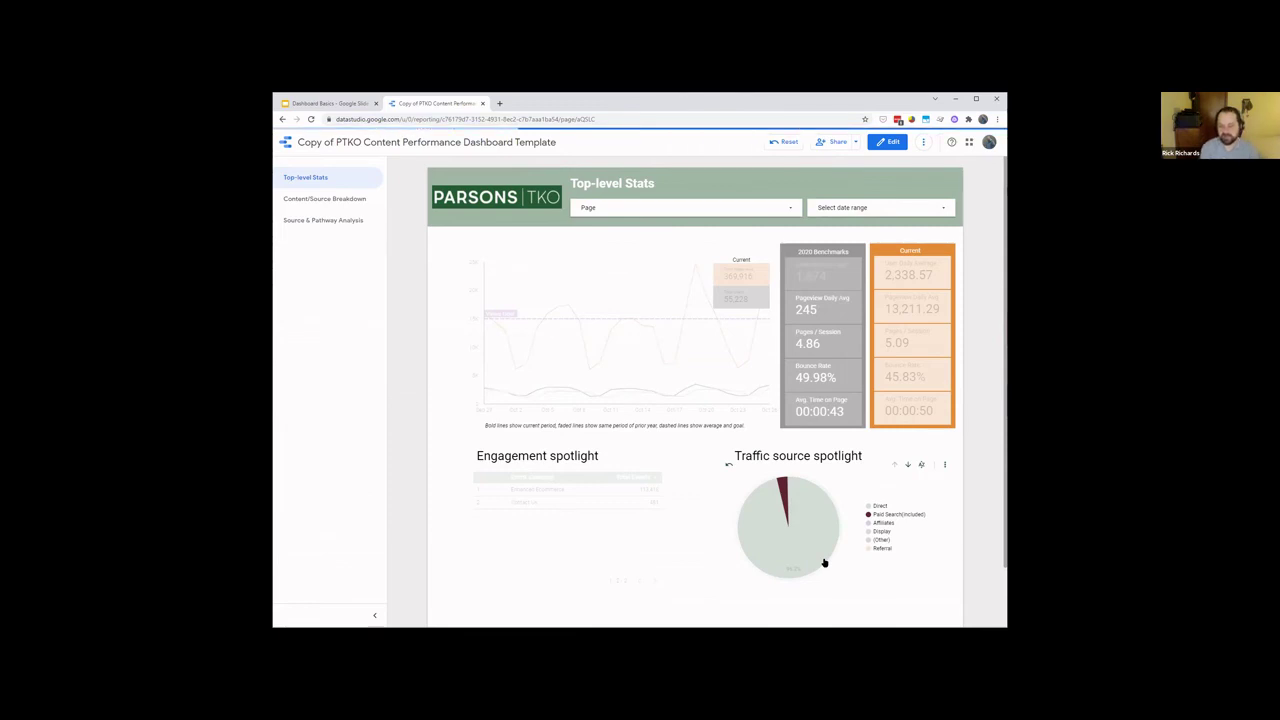
{"action": "mouse_move", "coordinate": [571, 327]}
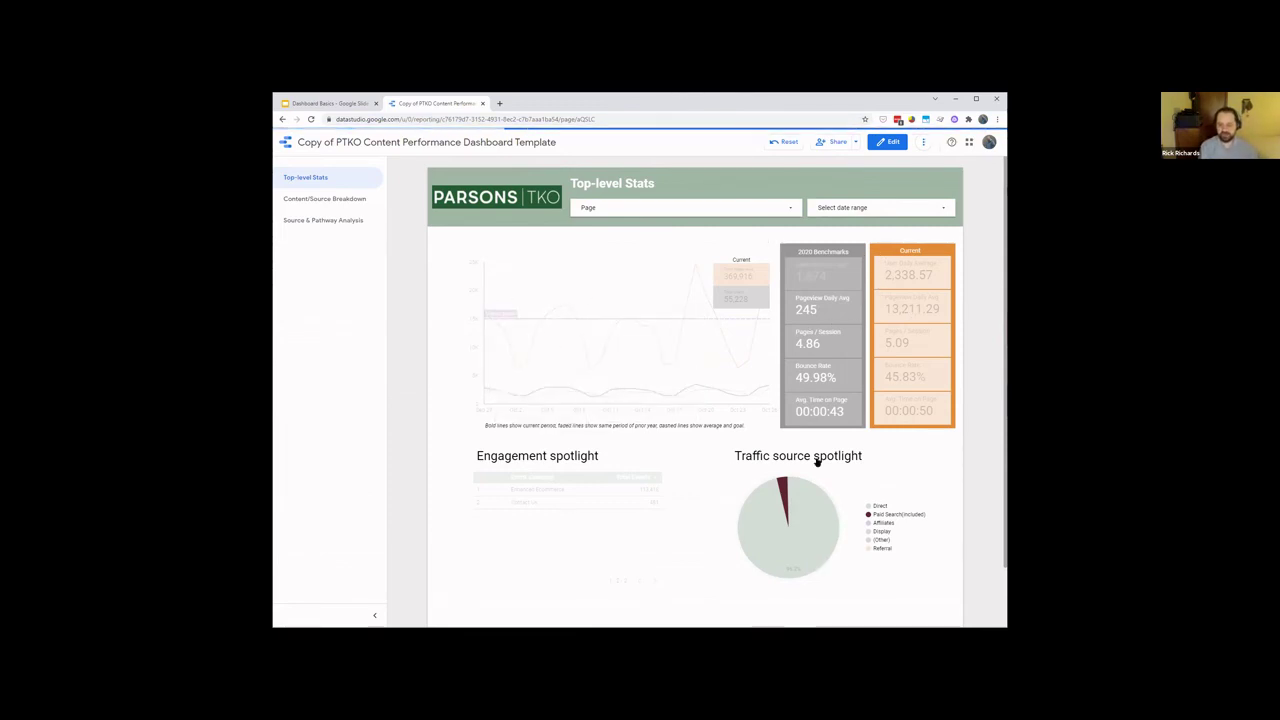
{"action": "mouse_move", "coordinate": [779, 492]}
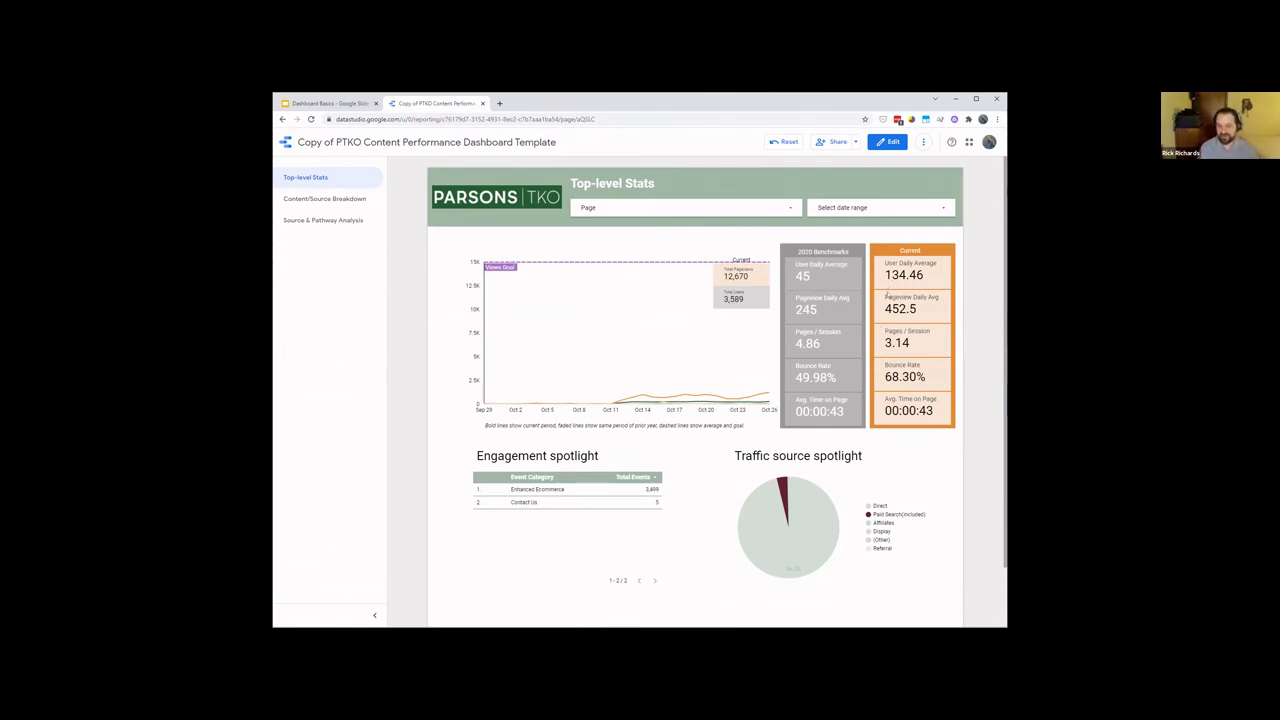
Highlight the filtered Pages / Session 3.14 and User Daily Average 134.46 figures.
{"action": "double_click", "coordinate": [884, 326]}
{"action": "left_click", "coordinate": [884, 326]}
{"action": "double_click", "coordinate": [885, 268]}
{"action": "left_click", "coordinate": [885, 268]}
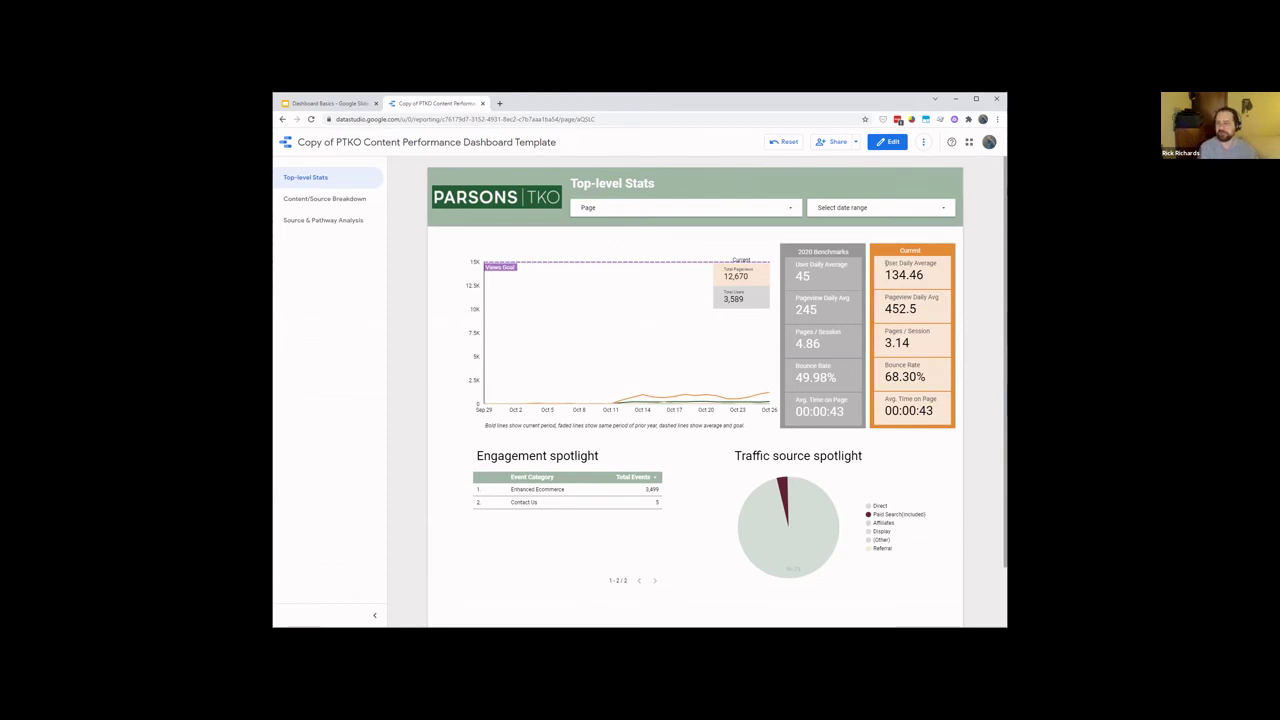
{"action": "double_click", "coordinate": [885, 270]}
{"action": "left_click", "coordinate": [885, 270]}
Highlight the 68.30% bounce rate, benchmark Avg. Time on Page, and all scorecard figures.
{"action": "left_click_drag", "start_coordinate": [884, 362], "coordinate": [922, 378]}
{"action": "left_click", "coordinate": [929, 382]}
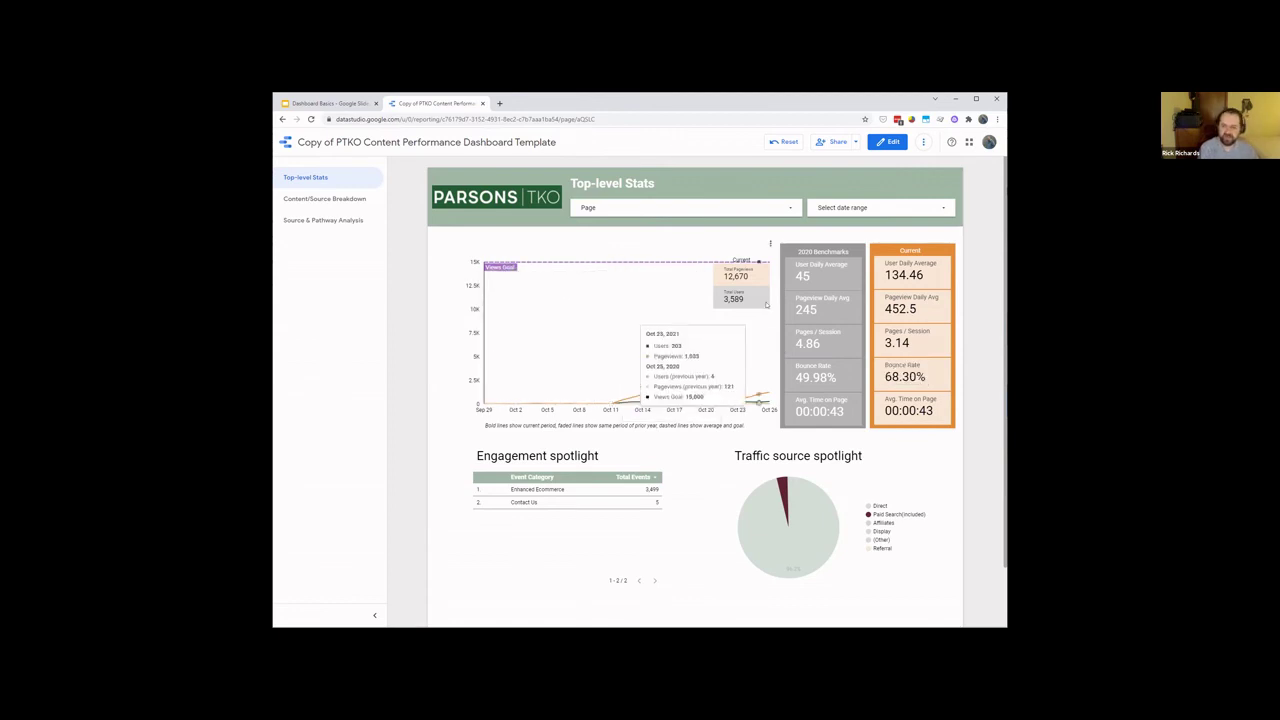
{"action": "mouse_move", "coordinate": [845, 412]}
{"action": "left_mouse_down"}
{"action": "mouse_move", "coordinate": [805, 275]}
{"action": "mouse_move", "coordinate": [850, 414]}
{"action": "left_mouse_up"}
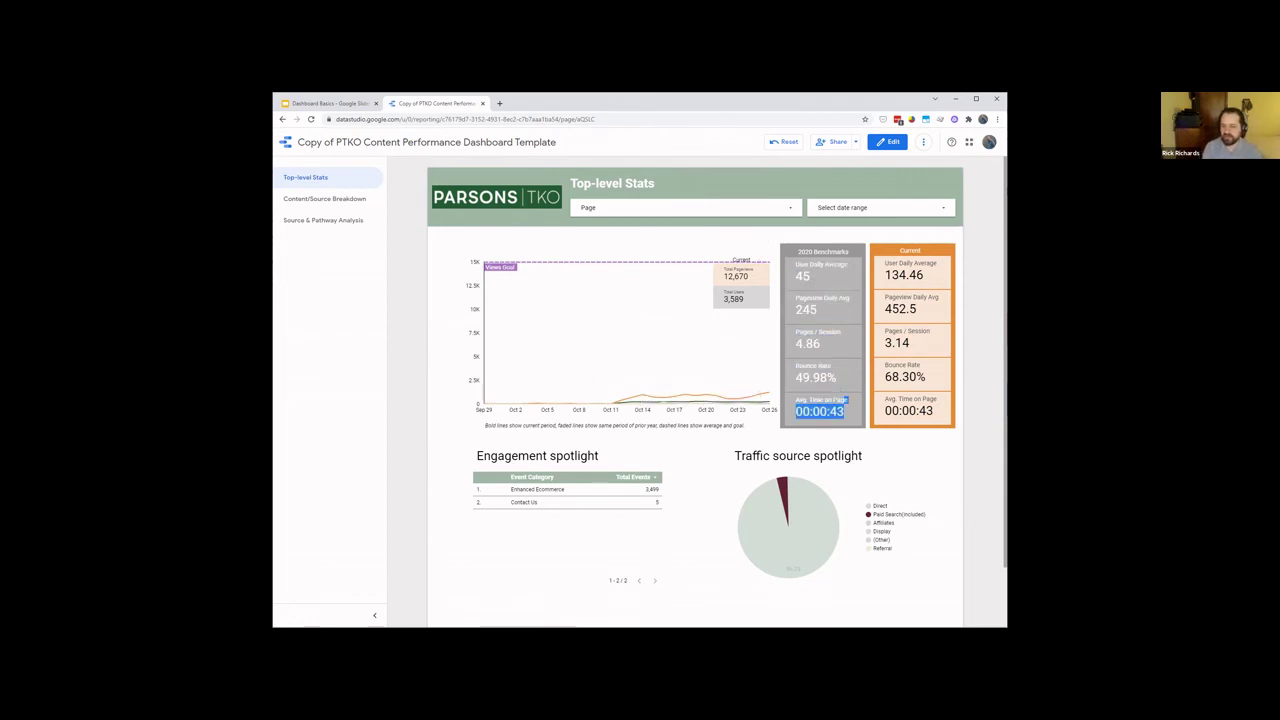
{"action": "left_click", "coordinate": [850, 414]}
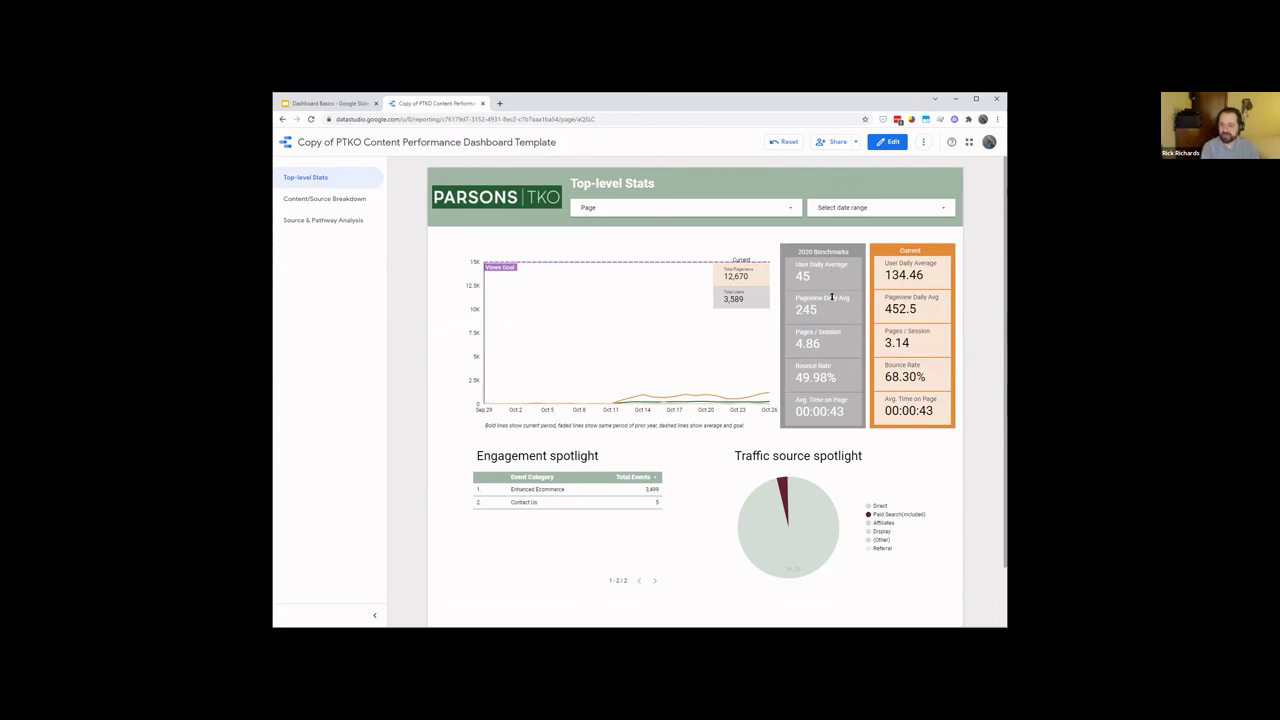
{"action": "left_click_drag", "start_coordinate": [880, 261], "coordinate": [939, 398]}
{"action": "left_click", "coordinate": [930, 410]}
{"action": "left_click_drag", "start_coordinate": [900, 255], "coordinate": [820, 420]}
{"action": "left_click", "coordinate": [813, 497]}
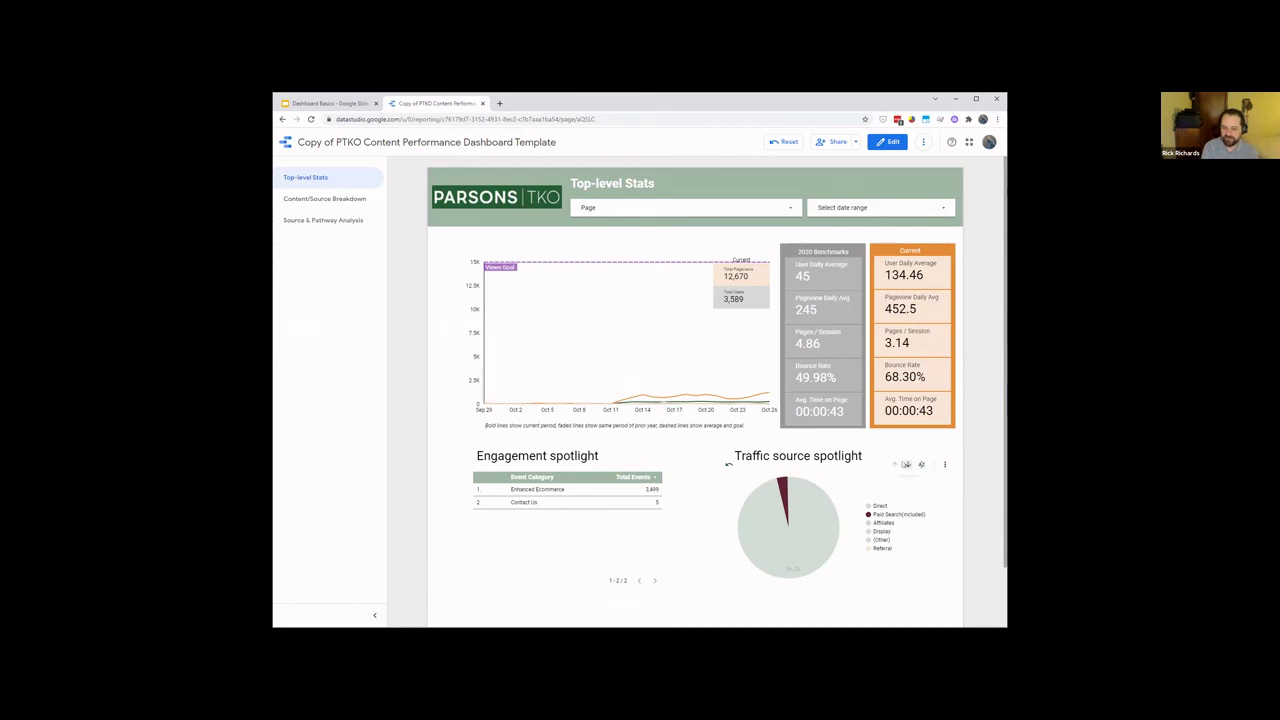
Drill down into the Traffic source pie chart, then reset it to the default view.
{"action": "left_click", "coordinate": [908, 466]}
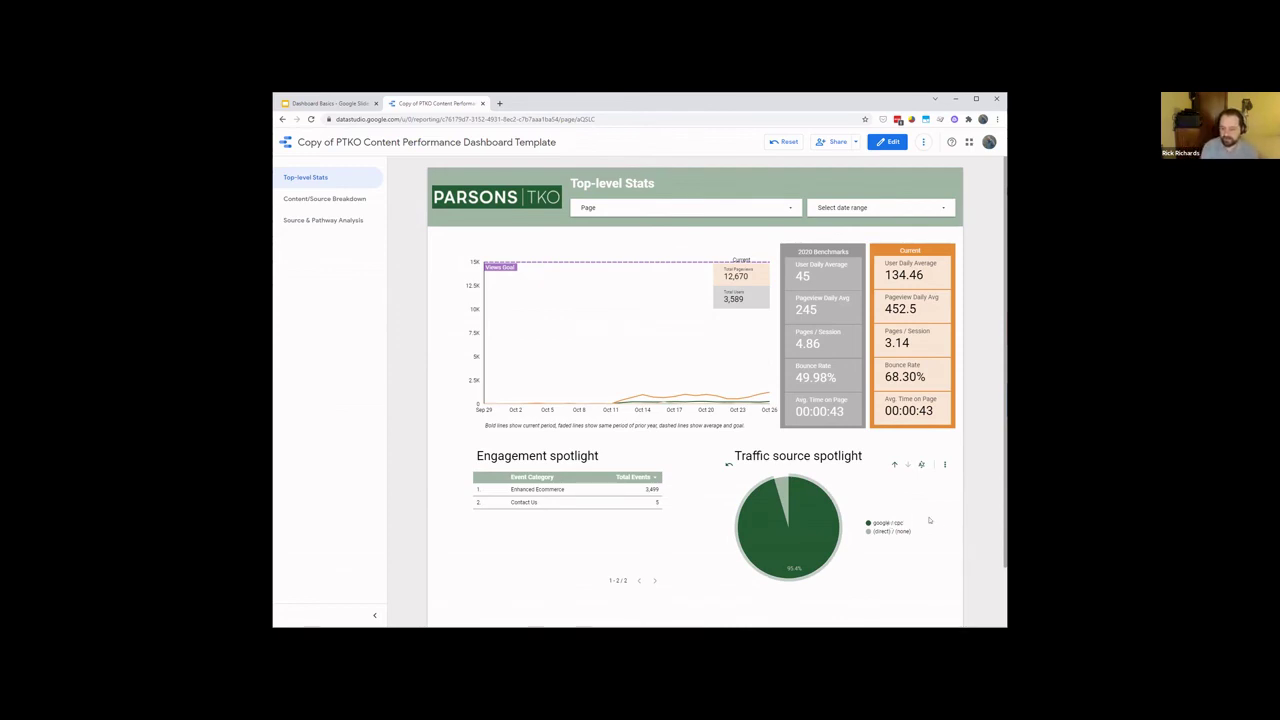
{"action": "mouse_move", "coordinate": [828, 512]}
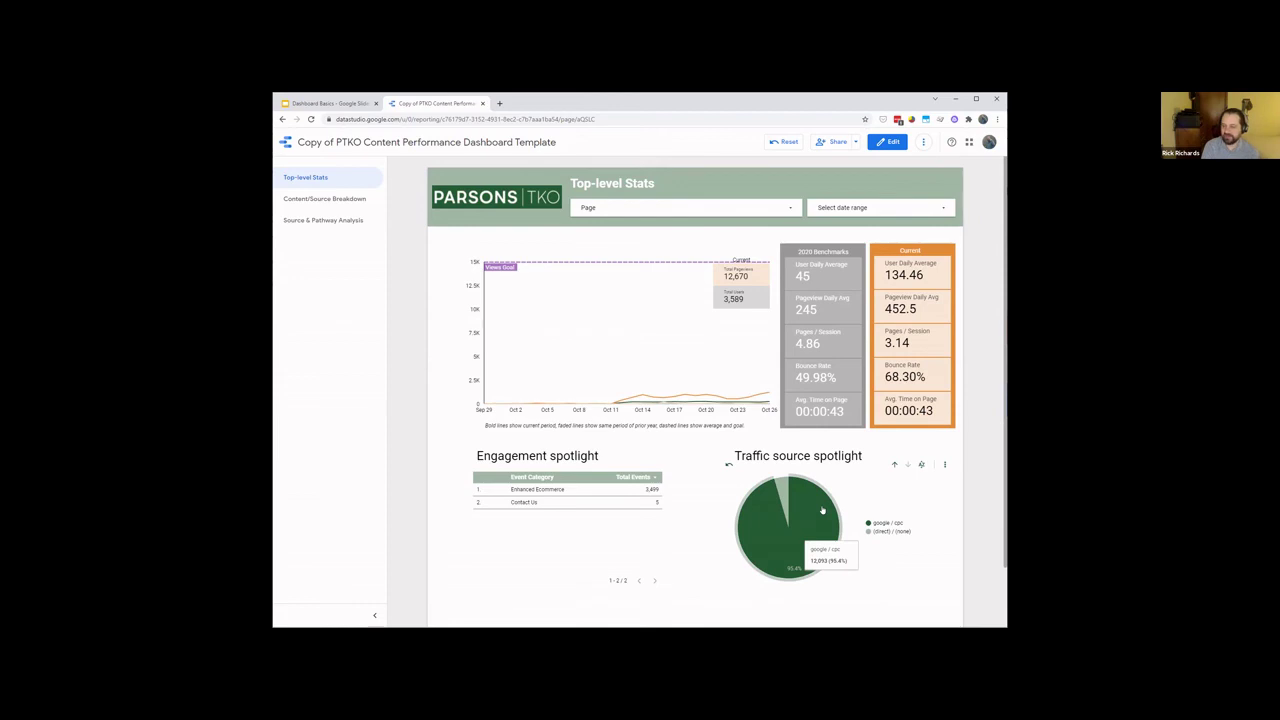
{"action": "left_click", "coordinate": [729, 465]}
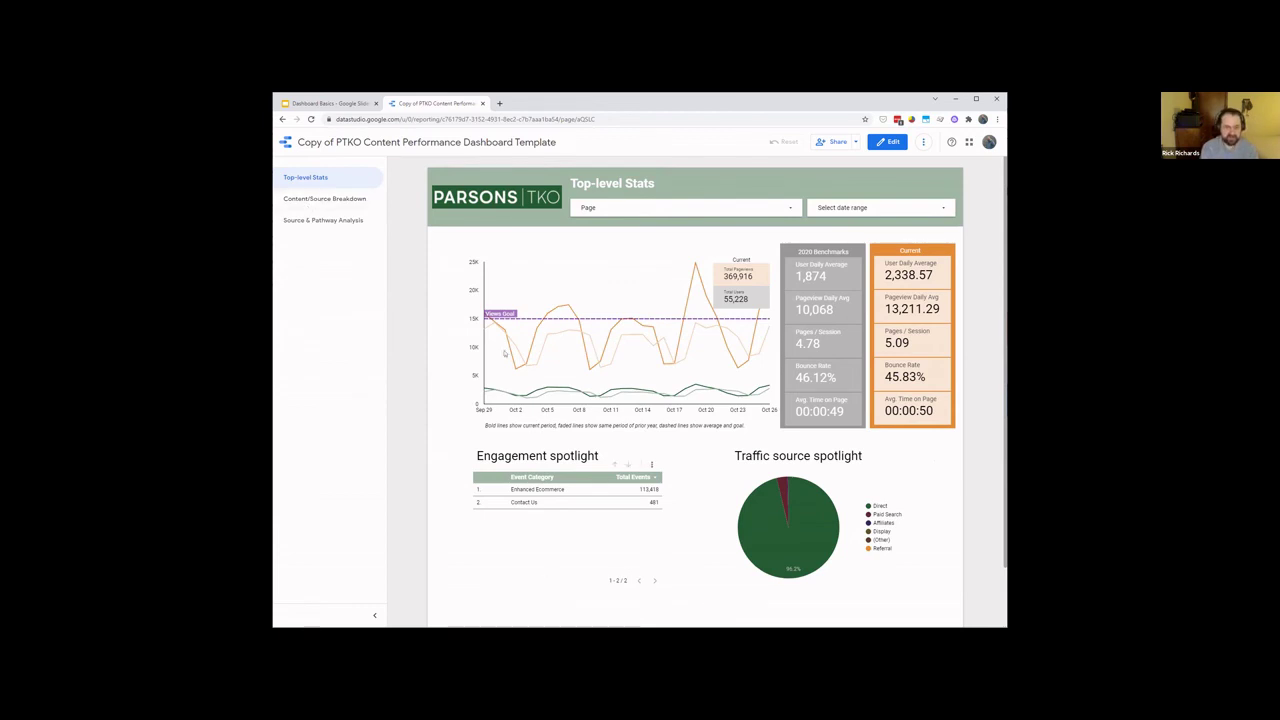
Go to the Content / Source Breakdown page and highlight the chart's page labels.
{"action": "left_click", "coordinate": [341, 208]}
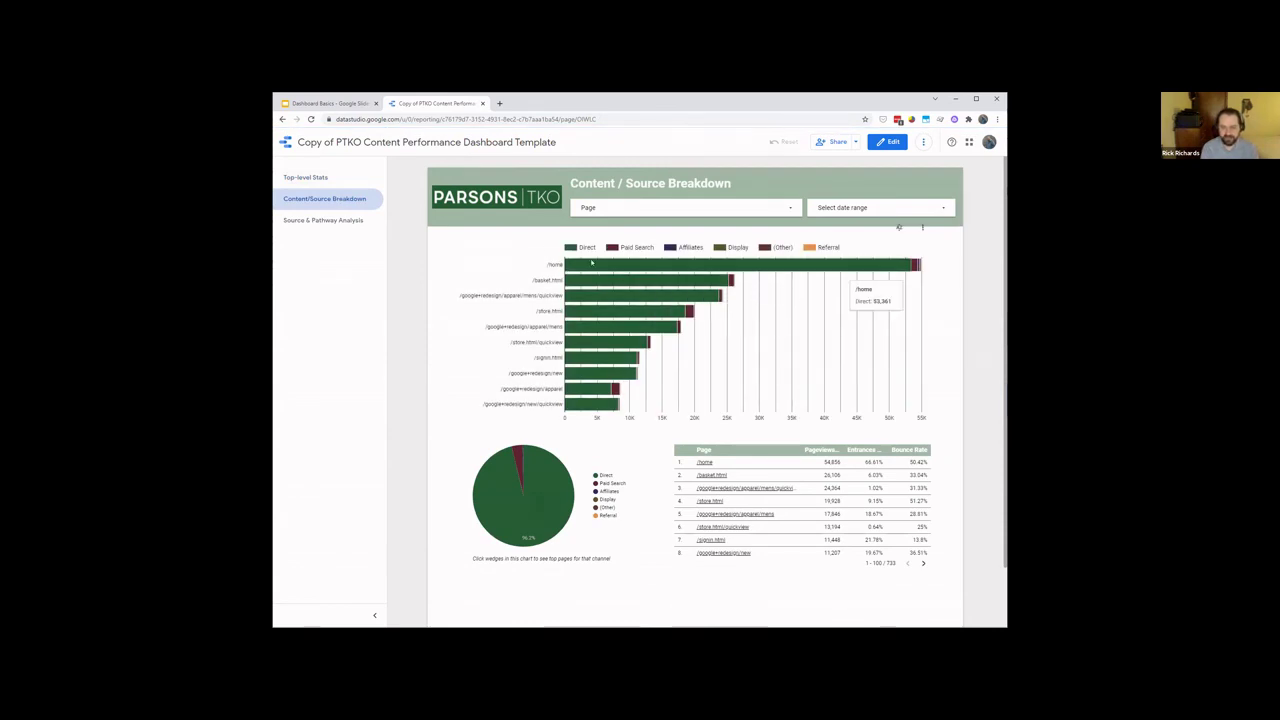
{"action": "left_click_drag", "start_coordinate": [540, 263], "coordinate": [553, 410]}
{"action": "left_click", "coordinate": [553, 410]}
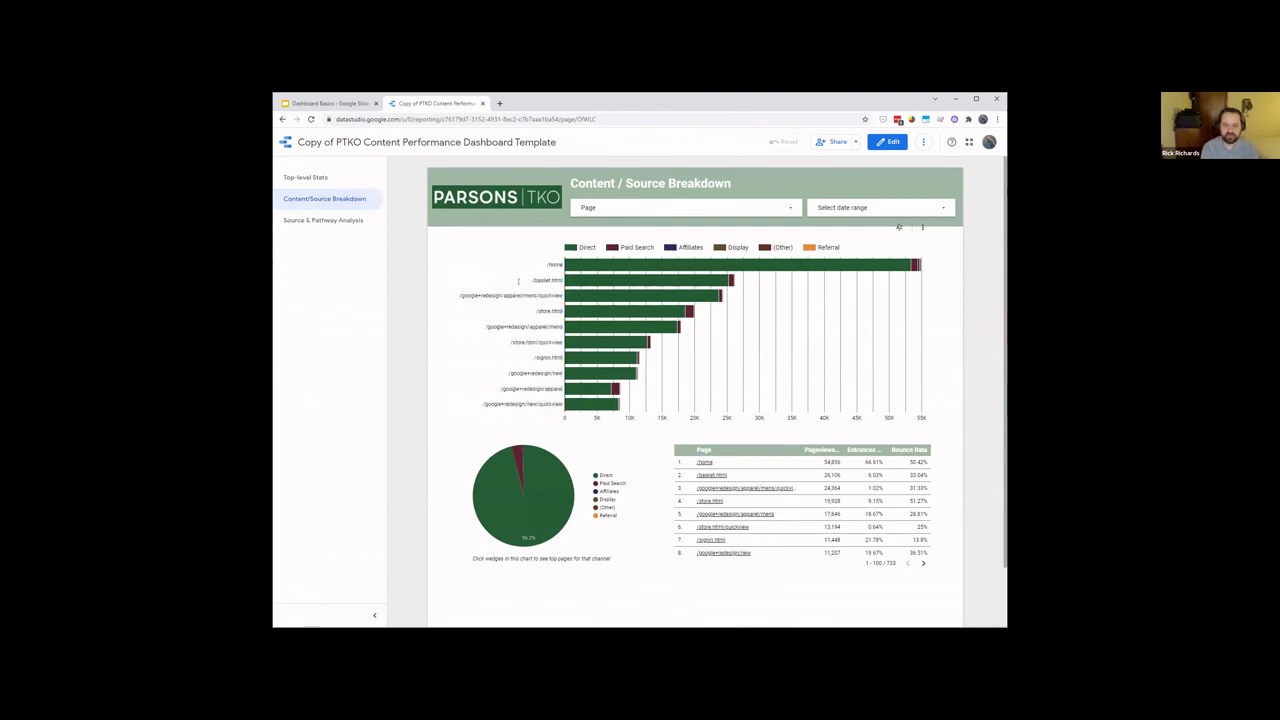
Read the /home bar's value, then move on to the Source & Pathway Analysis page.
{"action": "double_click", "coordinate": [517, 313]}
{"action": "left_click", "coordinate": [534, 308]}
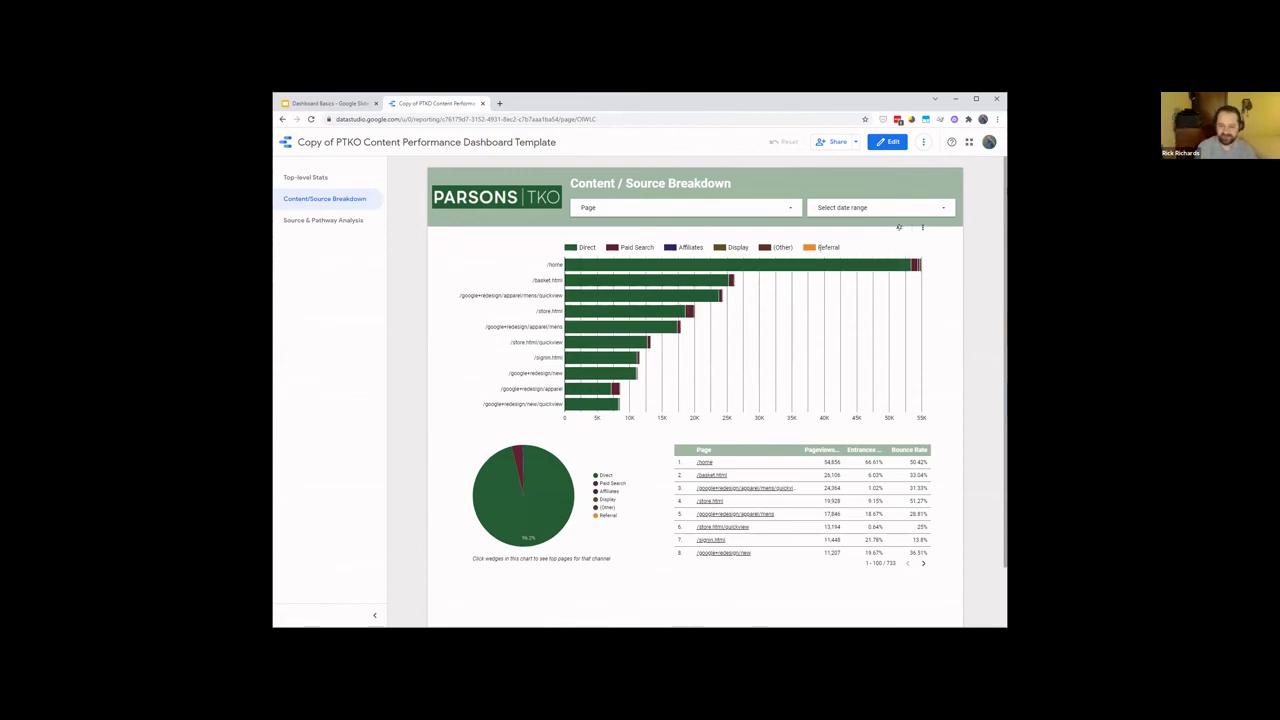
{"action": "mouse_move", "coordinate": [755, 268]}
{"action": "left_click", "coordinate": [350, 221]}
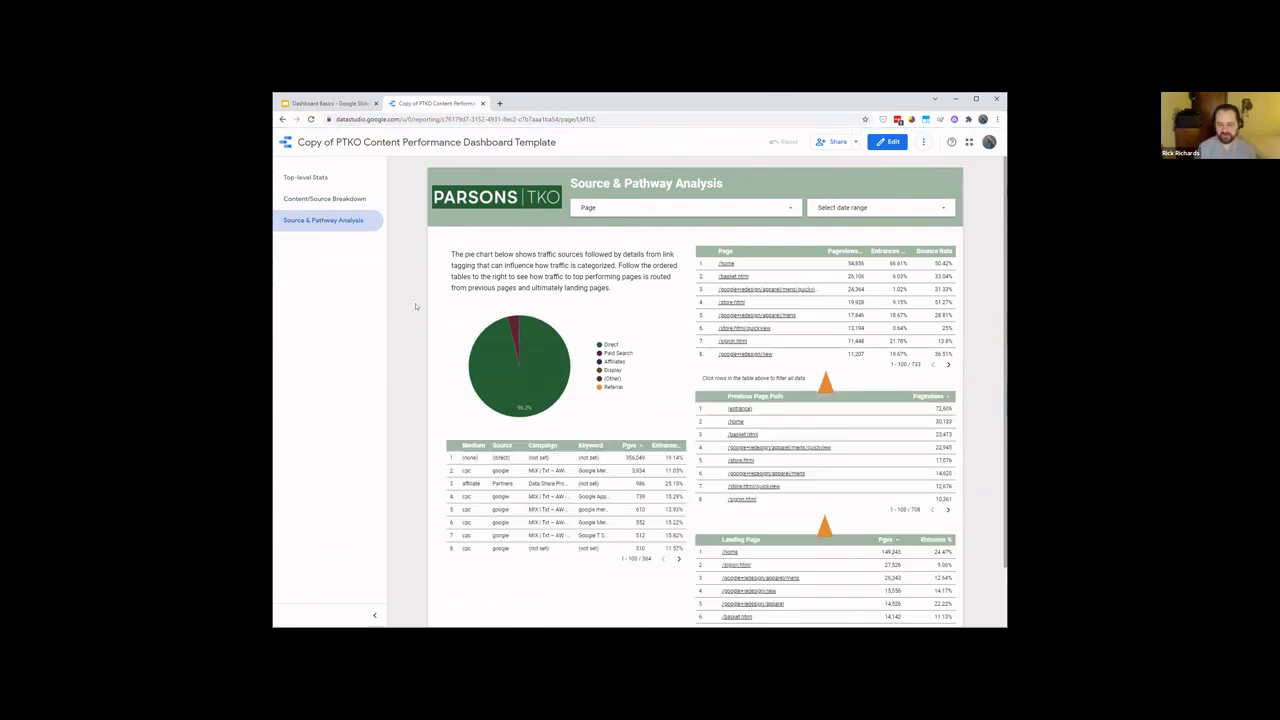
Scroll through the Source & Pathway Analysis page's pie, campaign, previous-page and landing-page tables.
{"action": "scroll", "coordinate": [700, 430], "scroll_direction": "down", "scroll_amount": 1}
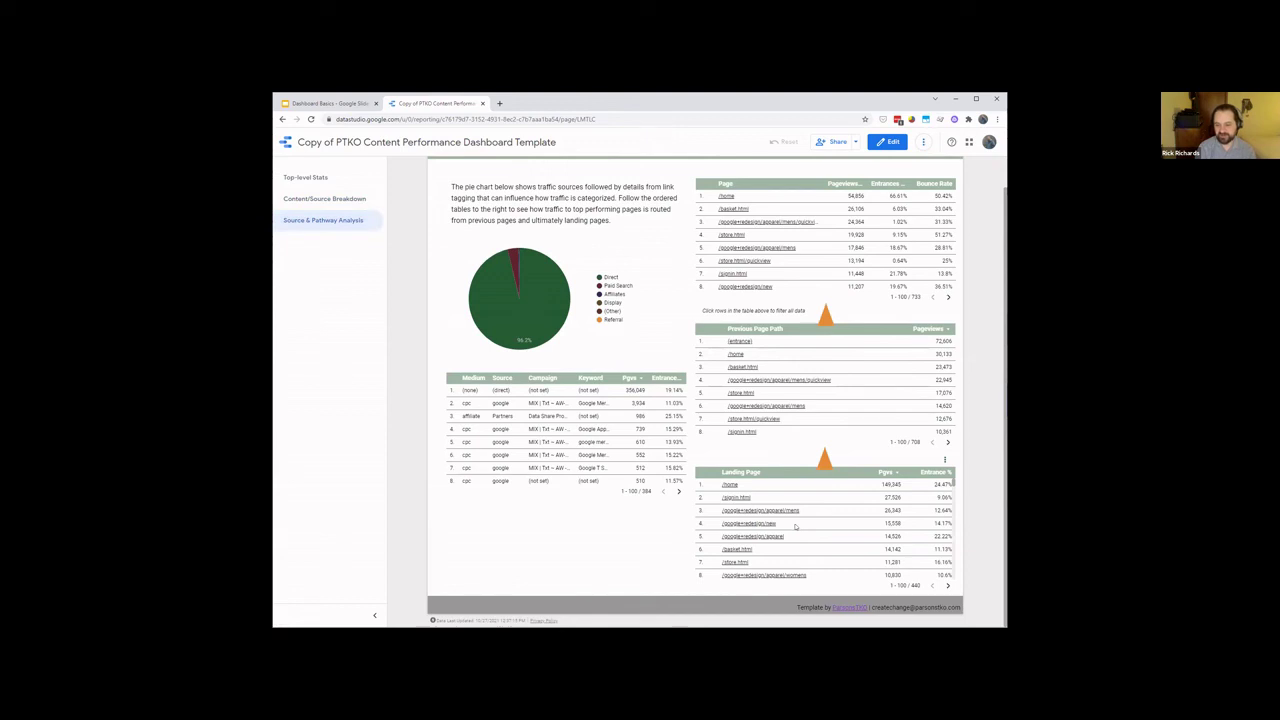
{"action": "scroll", "coordinate": [791, 463], "scroll_direction": "up", "scroll_amount": 2}
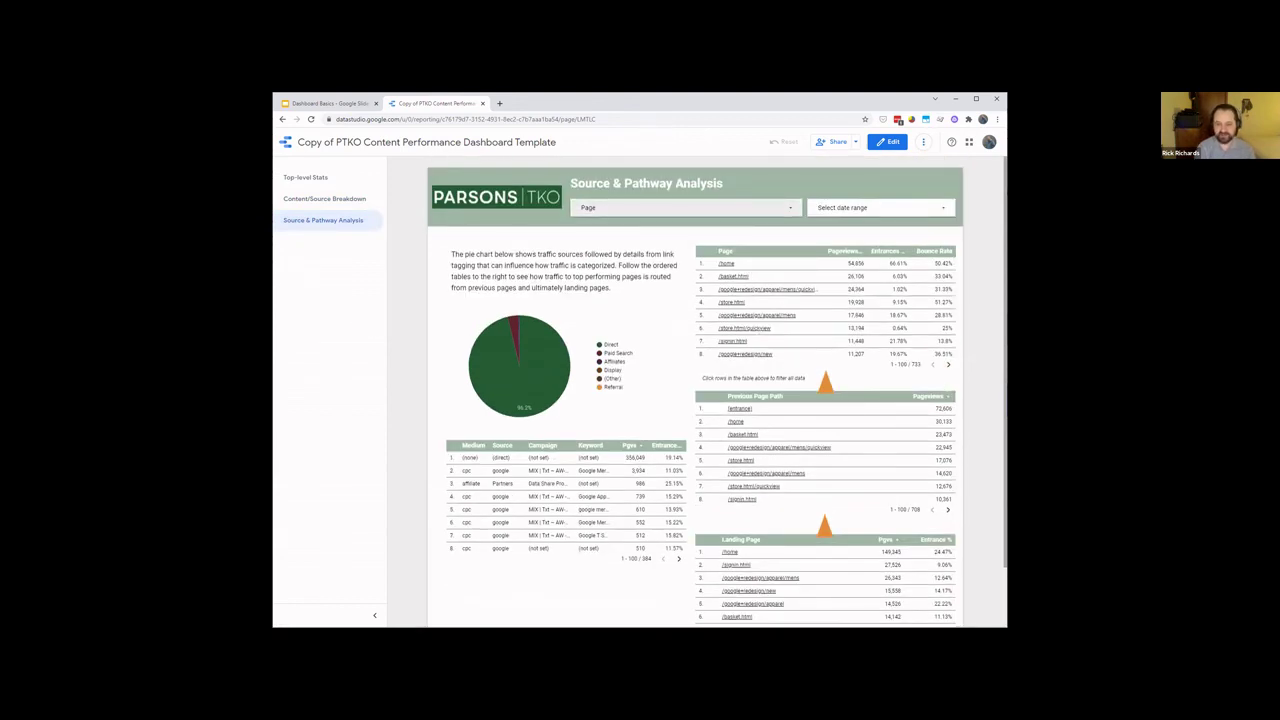
Limit the Page filter to the four basket.html entries found by searching 'bas'.
{"action": "left_click", "coordinate": [745, 210]}
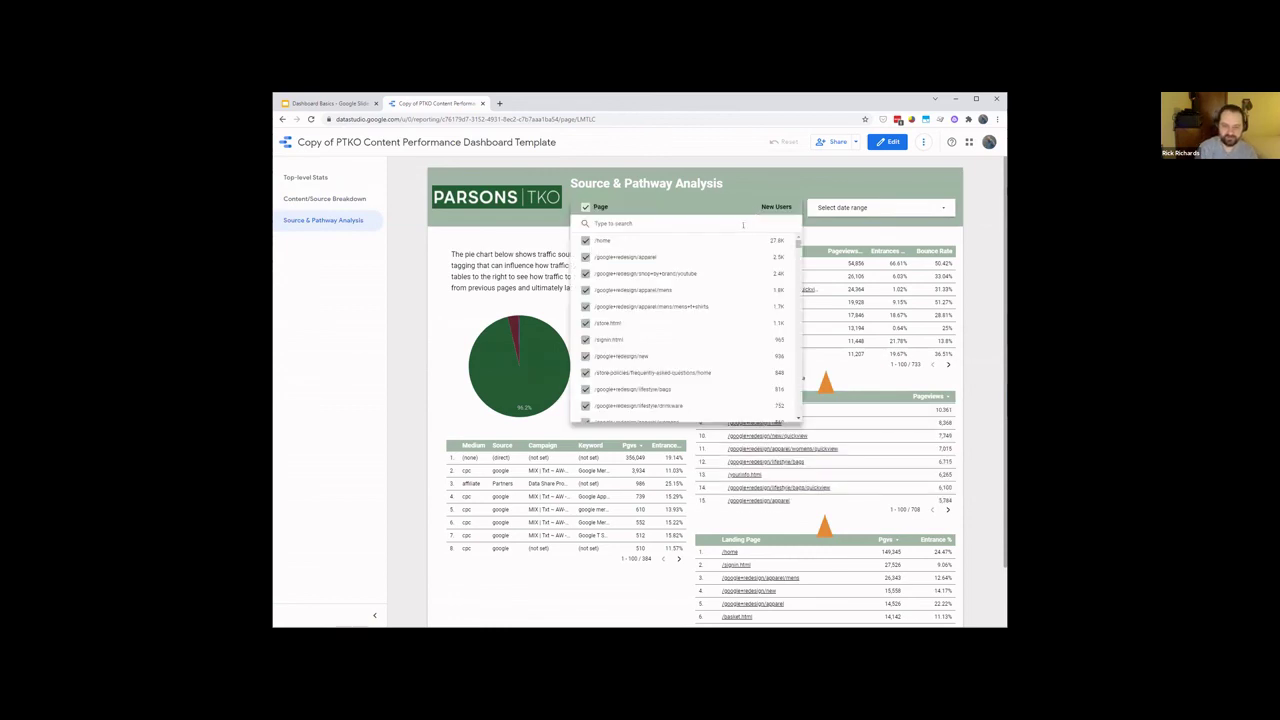
{"action": "type", "text": "bask"}
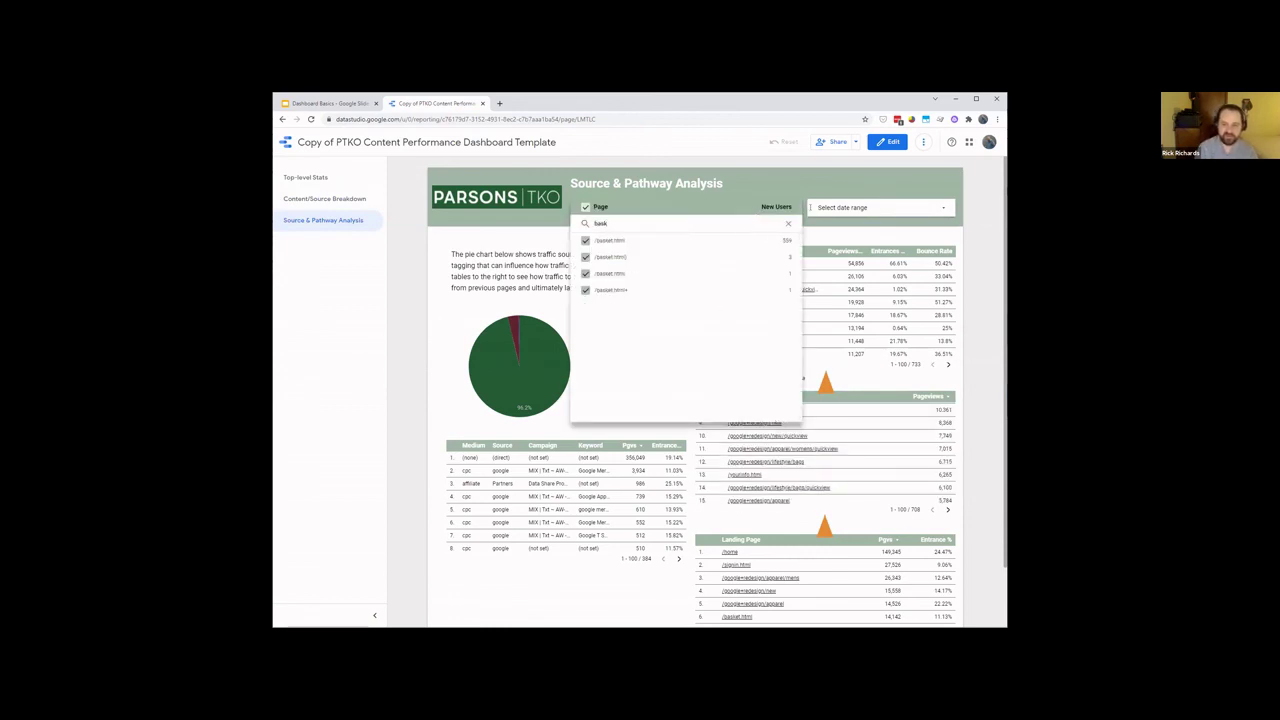
{"action": "key", "text": "BackSpace"}
{"action": "key", "text": "BackSpace"}
{"action": "key", "text": "BackSpace"}
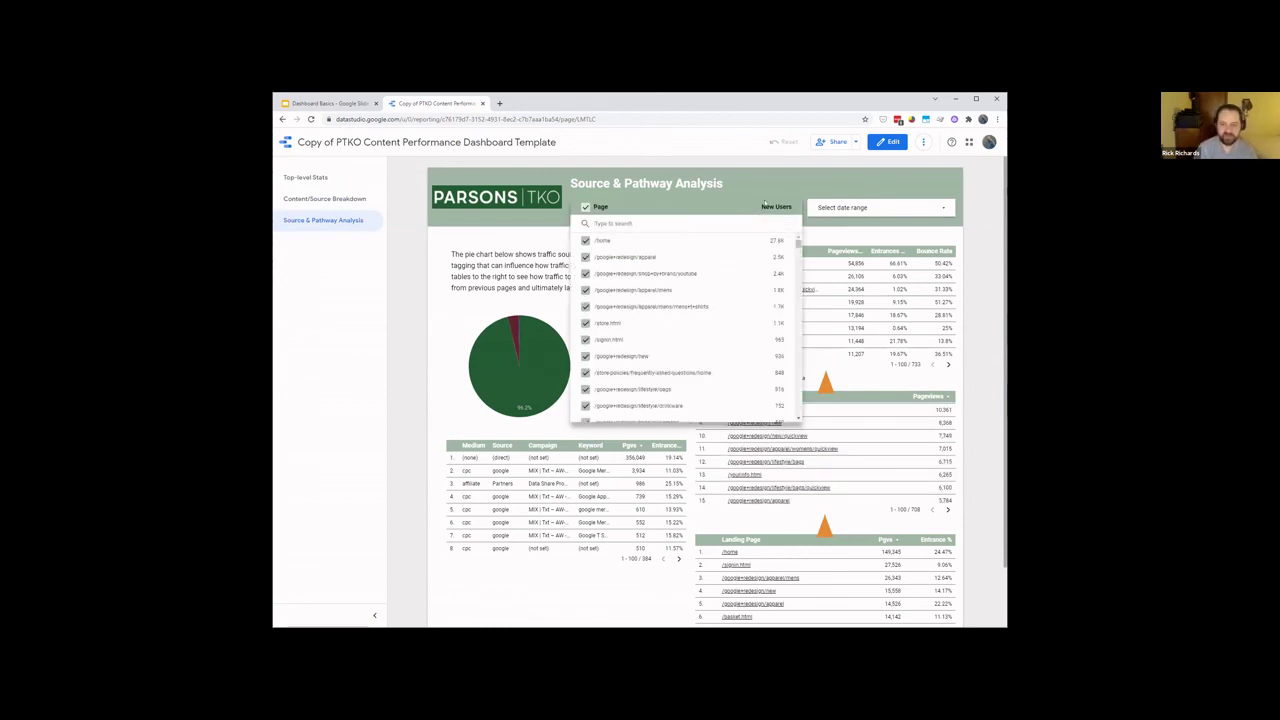
{"action": "left_click", "coordinate": [585, 206]}
{"action": "type", "text": "basket"}
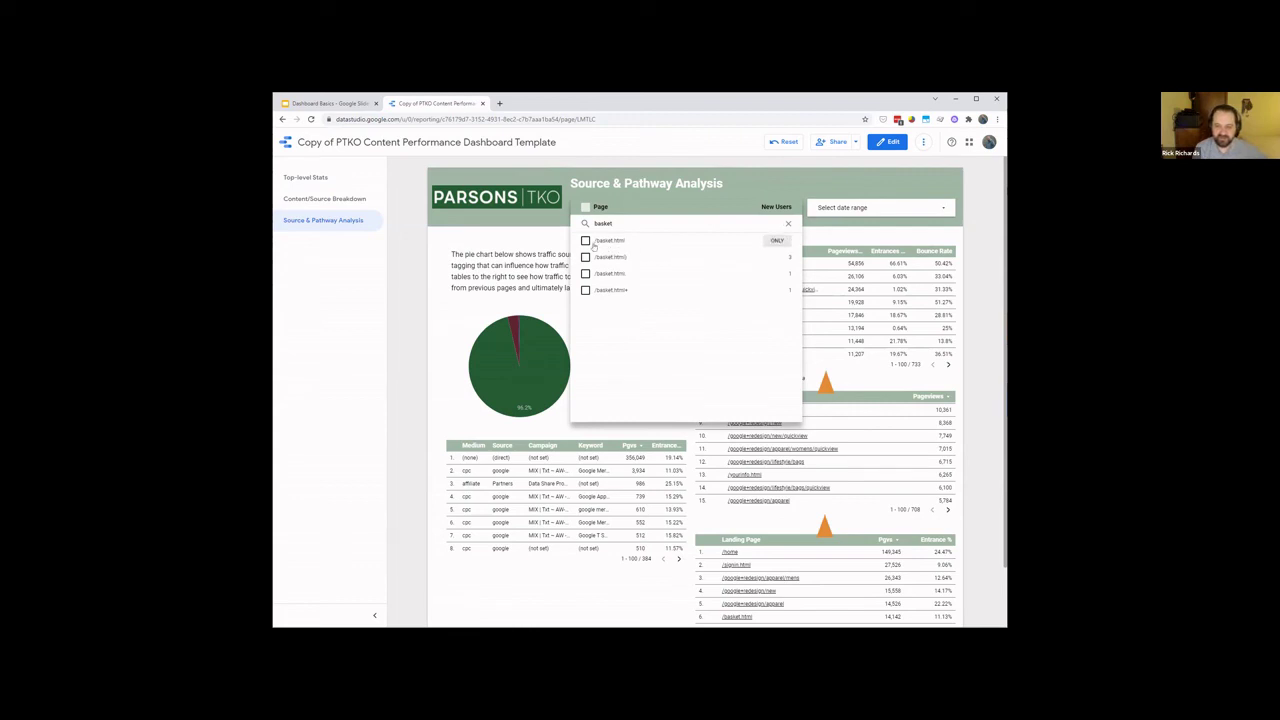
{"action": "left_click", "coordinate": [585, 207]}
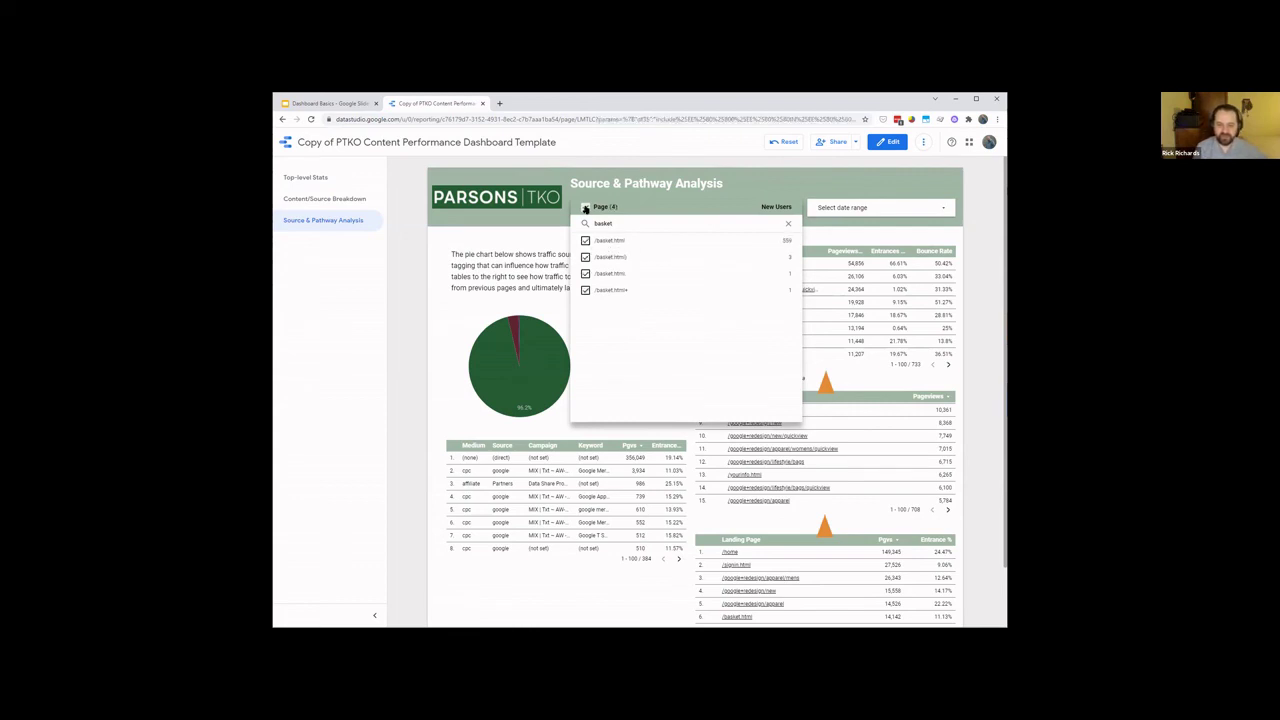
Apply the basket page filter and review the filtered tables, highlighting the basket page rows.
{"action": "left_click", "coordinate": [400, 240]}
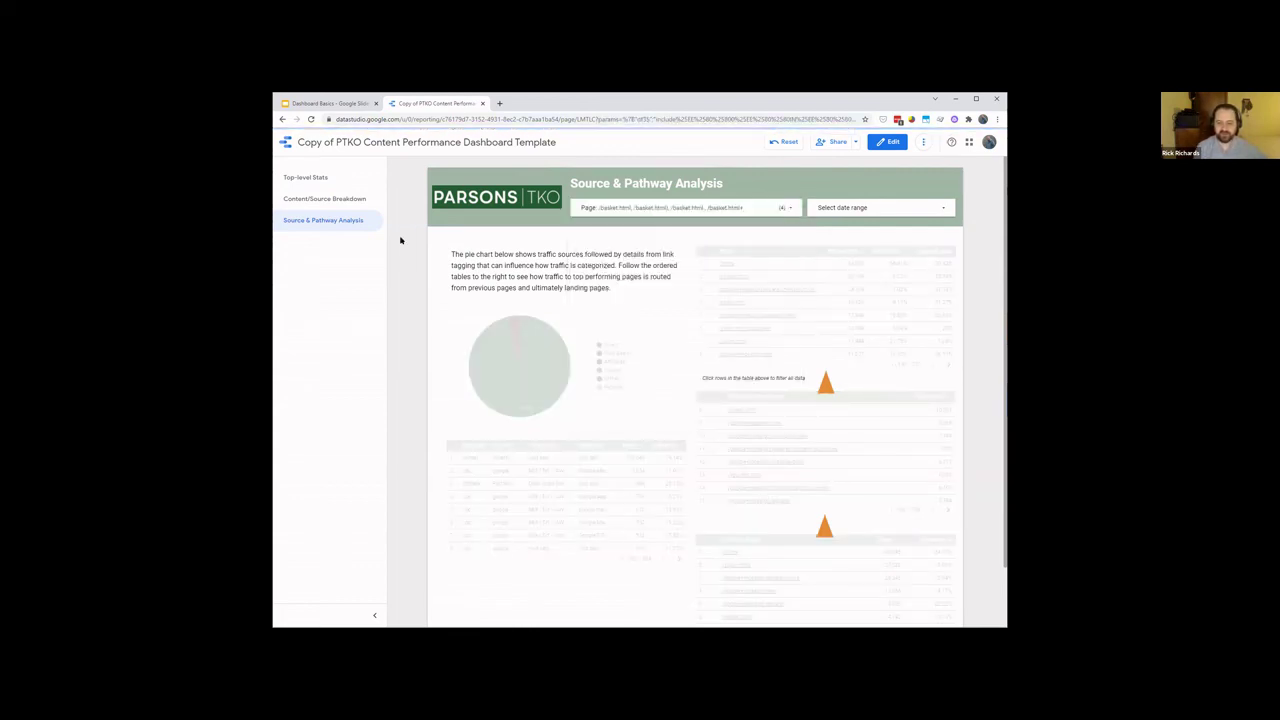
{"action": "scroll", "coordinate": [893, 541], "scroll_direction": "down", "scroll_amount": 1}
{"action": "scroll", "coordinate": [893, 541], "scroll_direction": "up", "scroll_amount": 1}
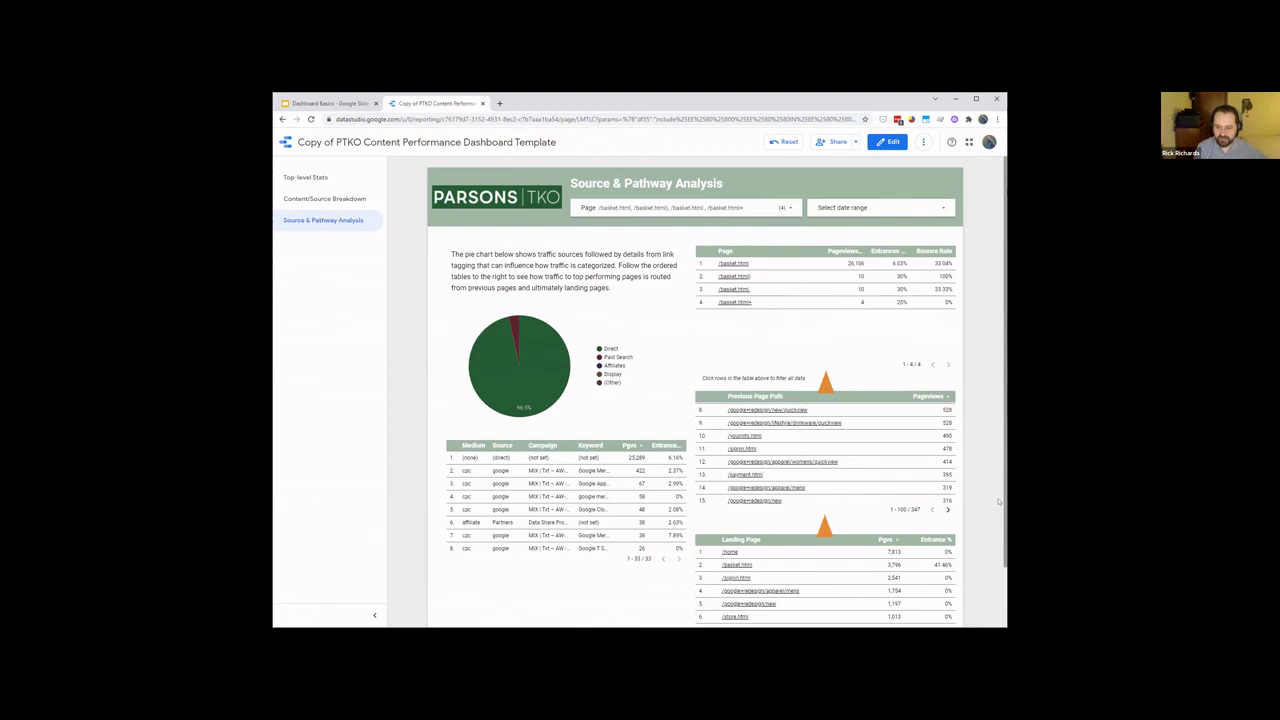
{"action": "scroll", "coordinate": [975, 481], "scroll_direction": "down", "scroll_amount": 1}
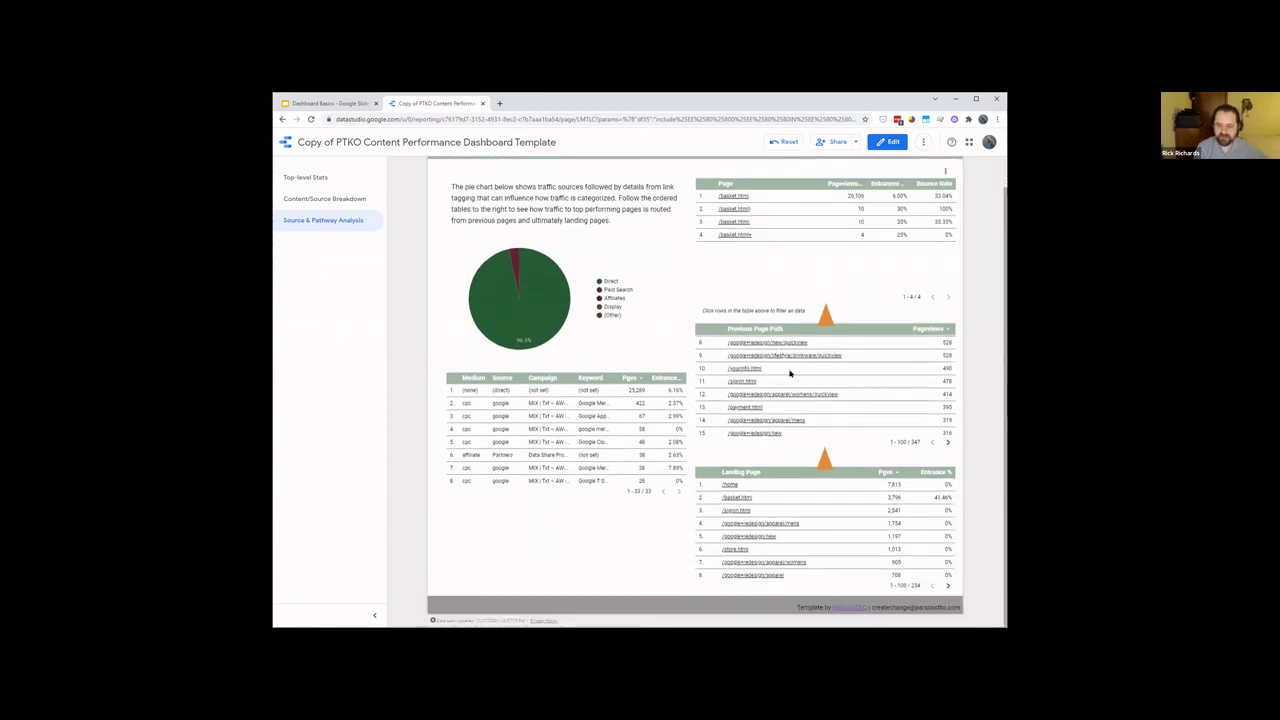
{"action": "scroll", "coordinate": [767, 342], "scroll_direction": "up", "scroll_amount": 3}
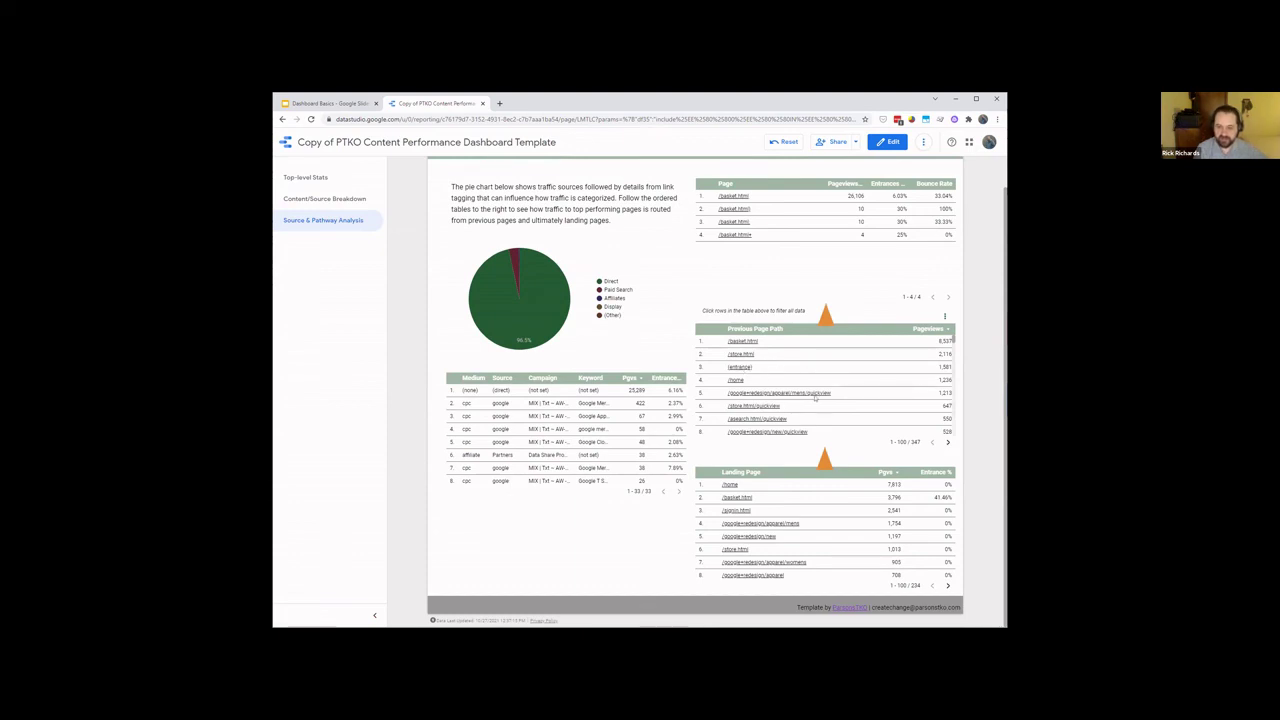
{"action": "scroll", "coordinate": [810, 400], "scroll_direction": "down", "scroll_amount": 2}
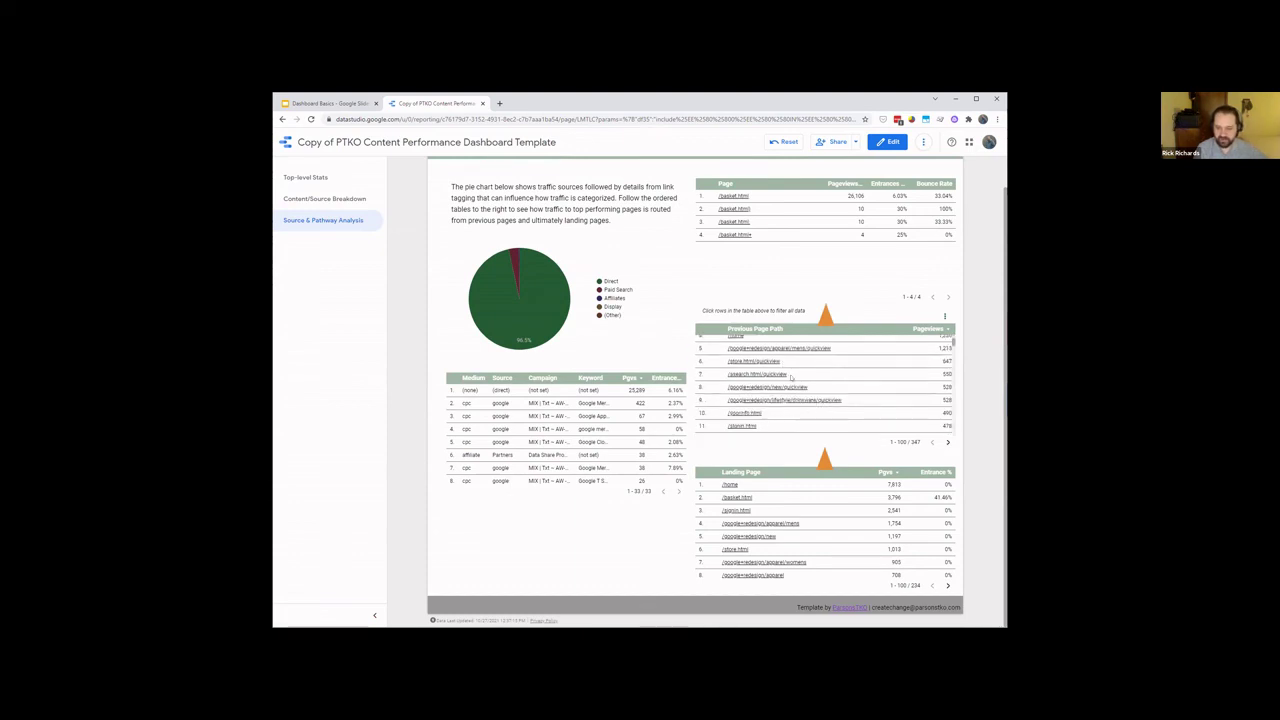
{"action": "scroll", "coordinate": [791, 377], "scroll_direction": "up", "scroll_amount": 3}
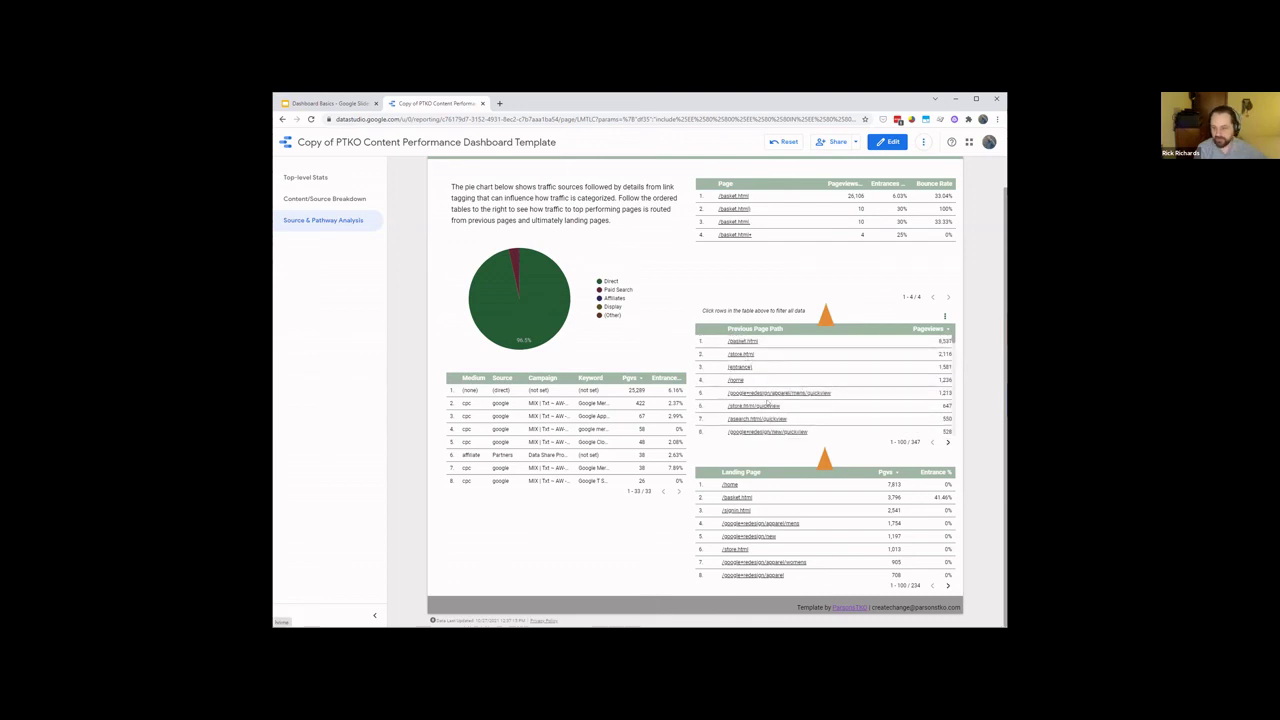
{"action": "scroll", "coordinate": [767, 403], "scroll_direction": "up", "scroll_amount": 2}
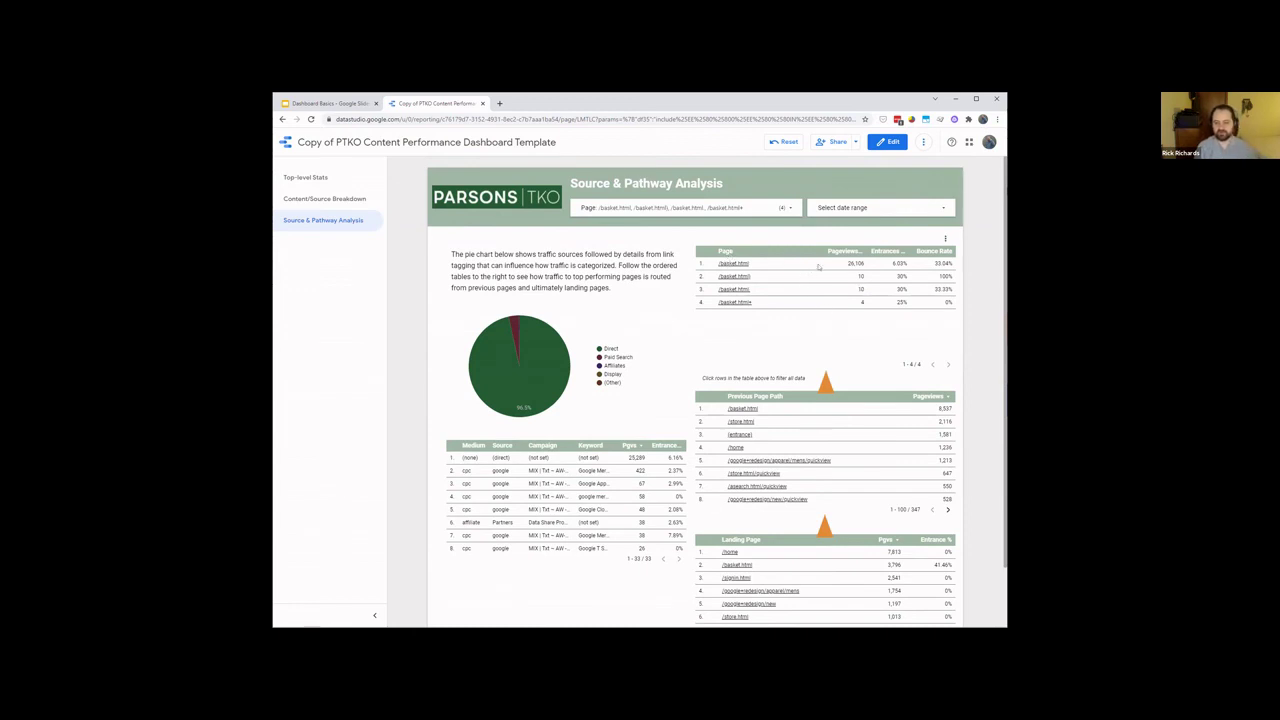
{"action": "left_click_drag", "start_coordinate": [840, 266], "coordinate": [938, 312]}
{"action": "left_click", "coordinate": [938, 312]}
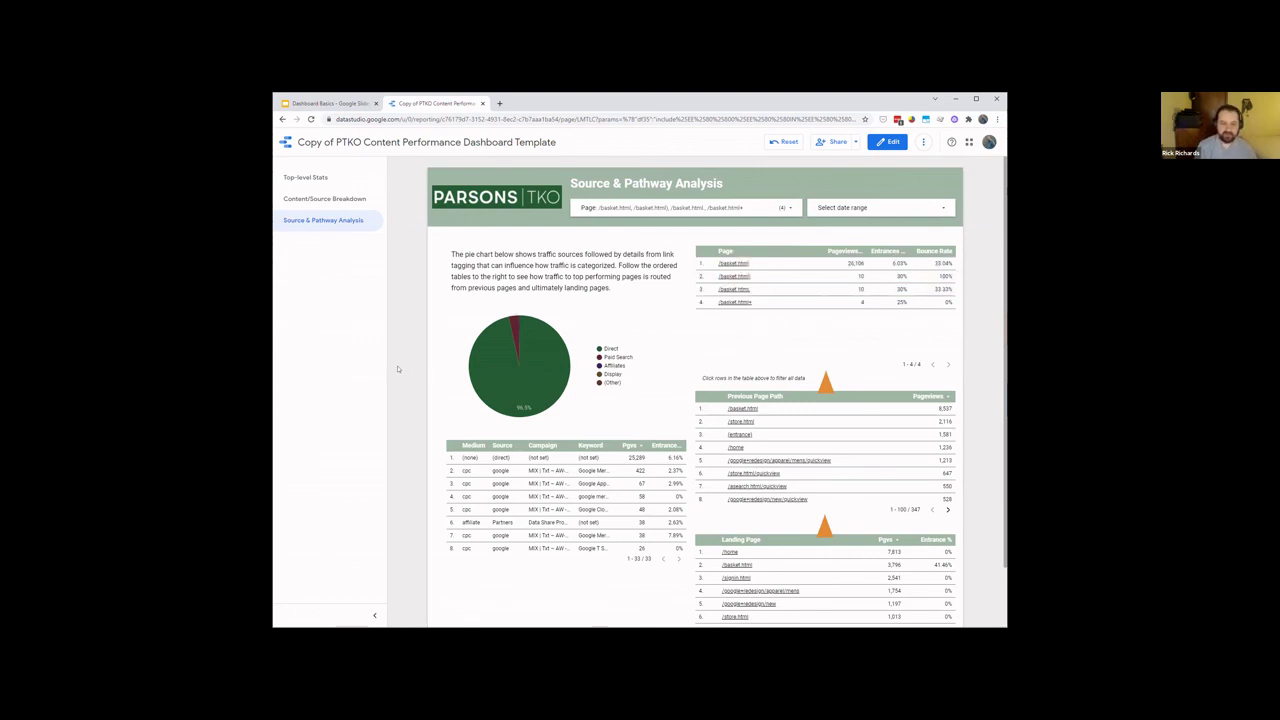
Present the Dashboard Basics deck full screen on slide 20, 'Start with a reporting charter'.
{"action": "scroll", "coordinate": [404, 376], "scroll_direction": "down", "scroll_amount": 2}
{"action": "scroll", "coordinate": [410, 360], "scroll_direction": "up", "scroll_amount": 2}
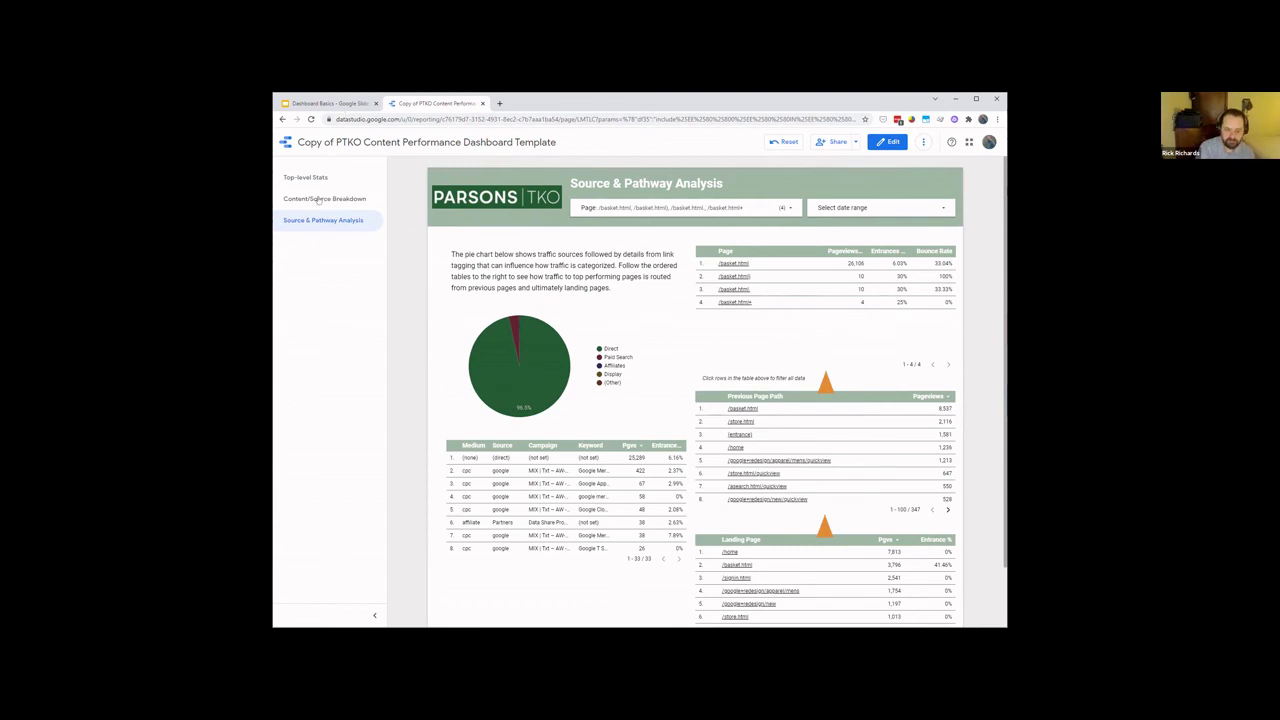
{"action": "left_click", "coordinate": [283, 104]}
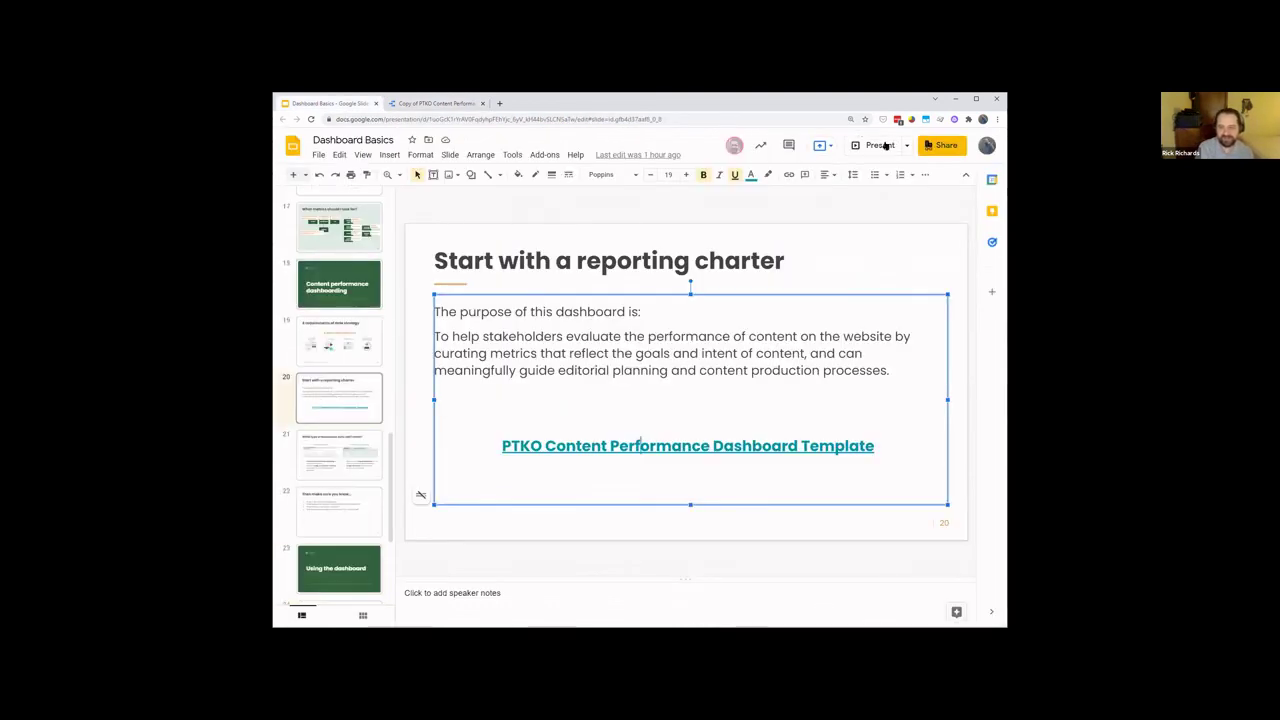
{"action": "left_click", "coordinate": [880, 145]}
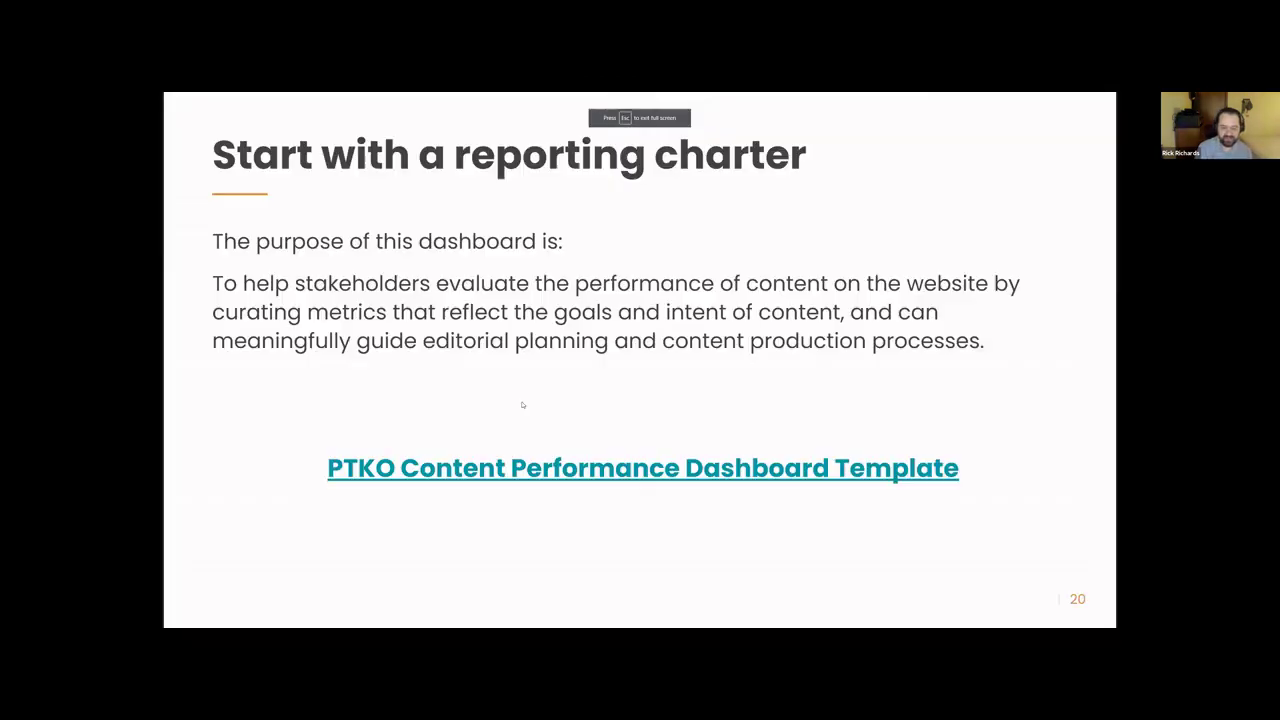